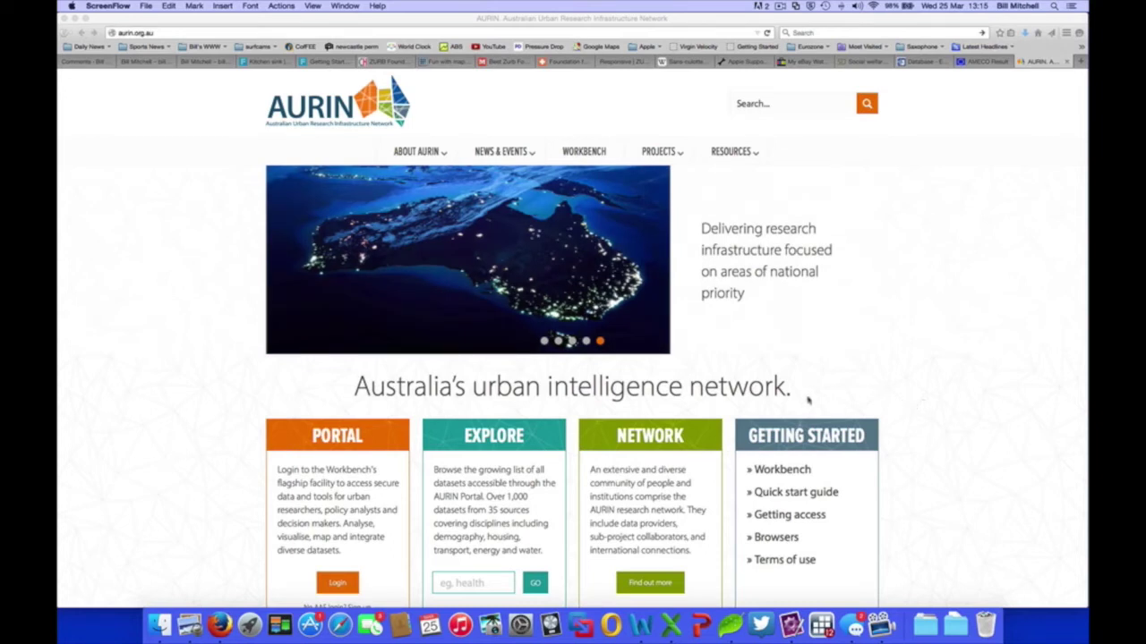
Launch the AURIN Portal workspace from the Portal box on the AURIN home page
left_click(337, 583)
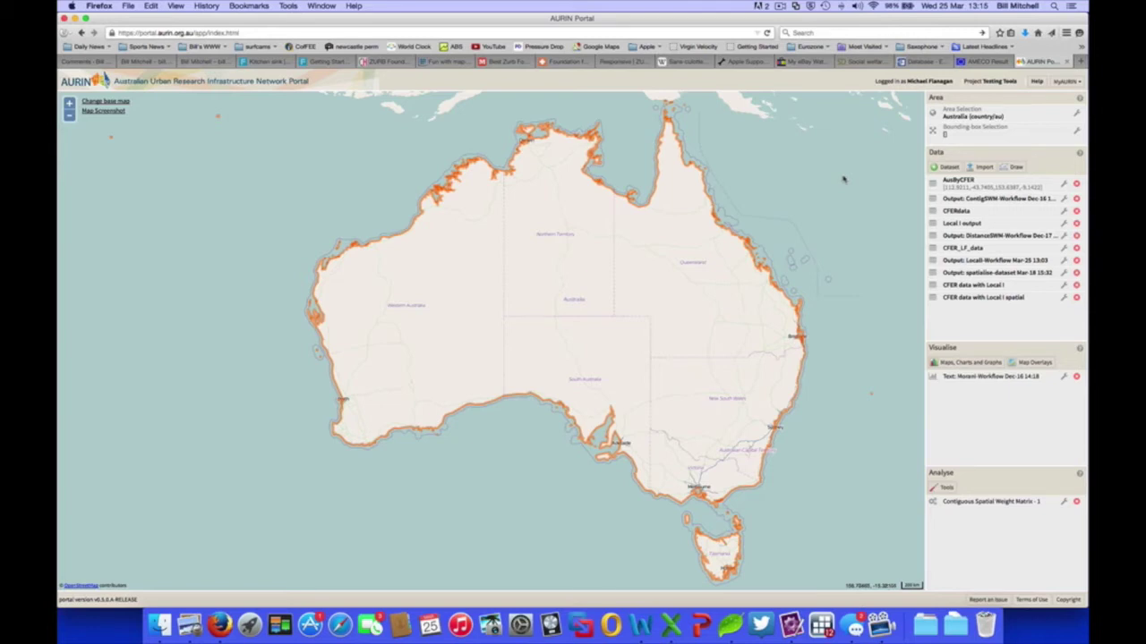
left_click(962, 117)
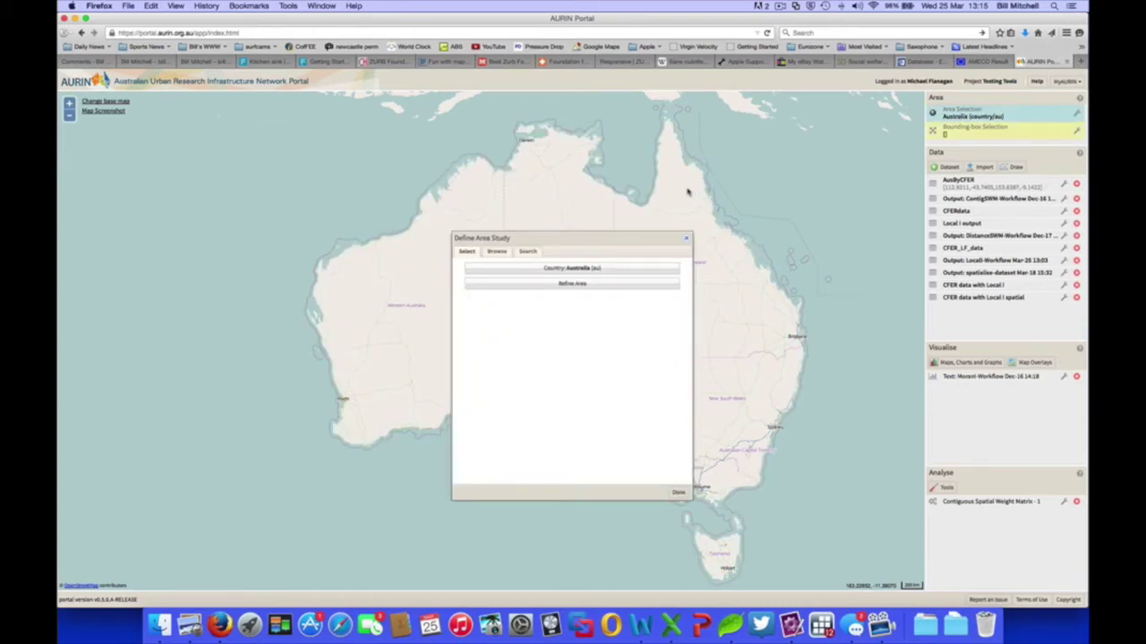
left_click(574, 283)
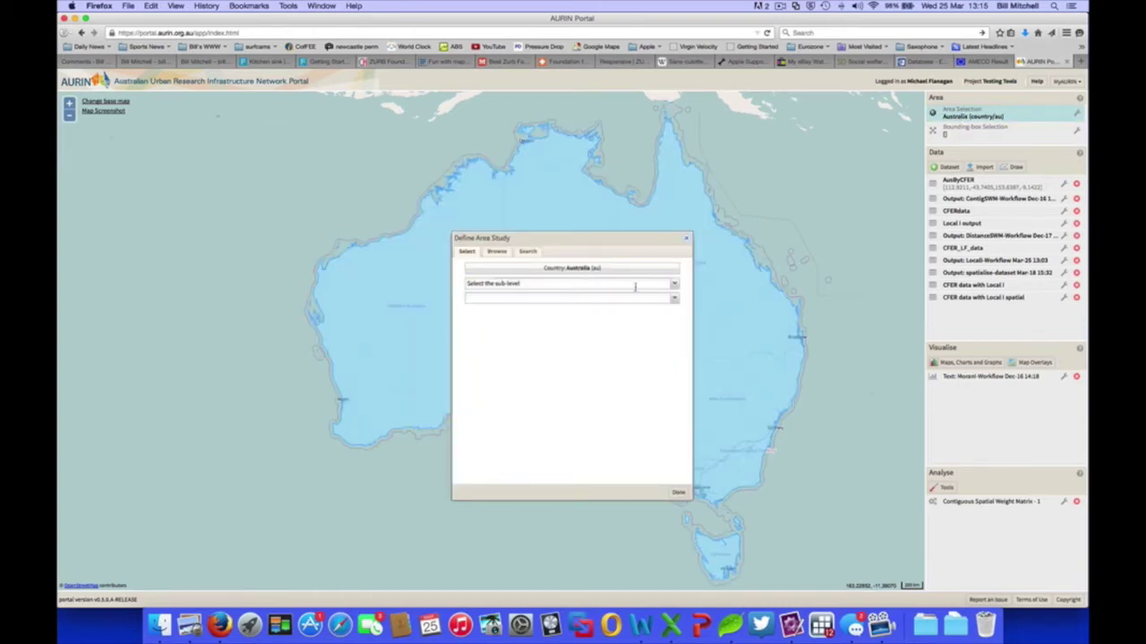
left_click(675, 284)
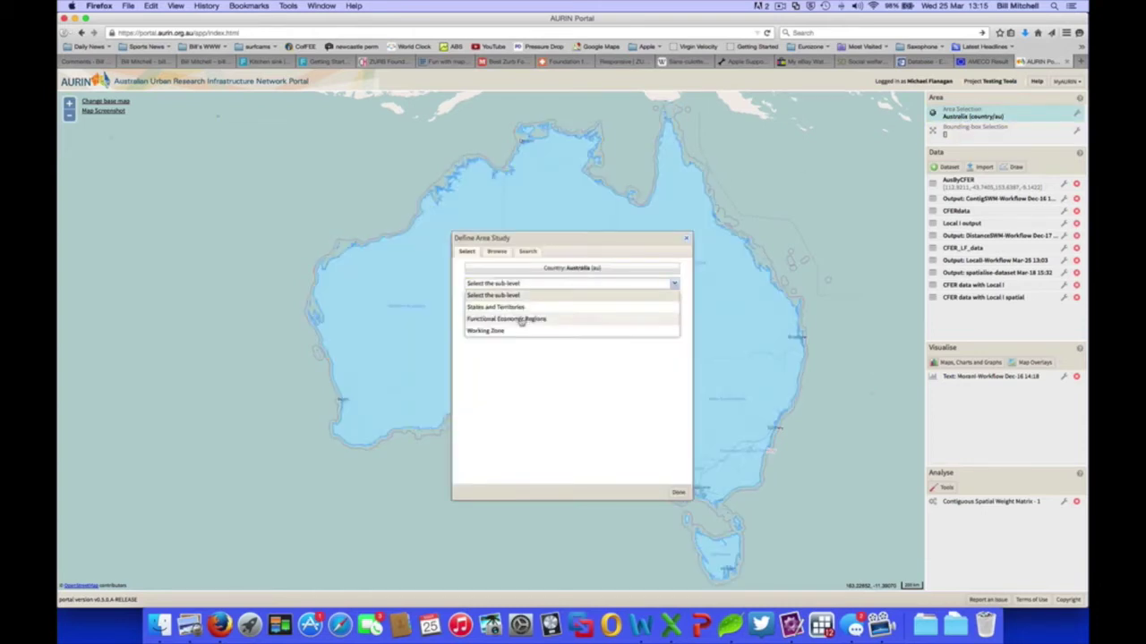
mouse_move(522, 322)
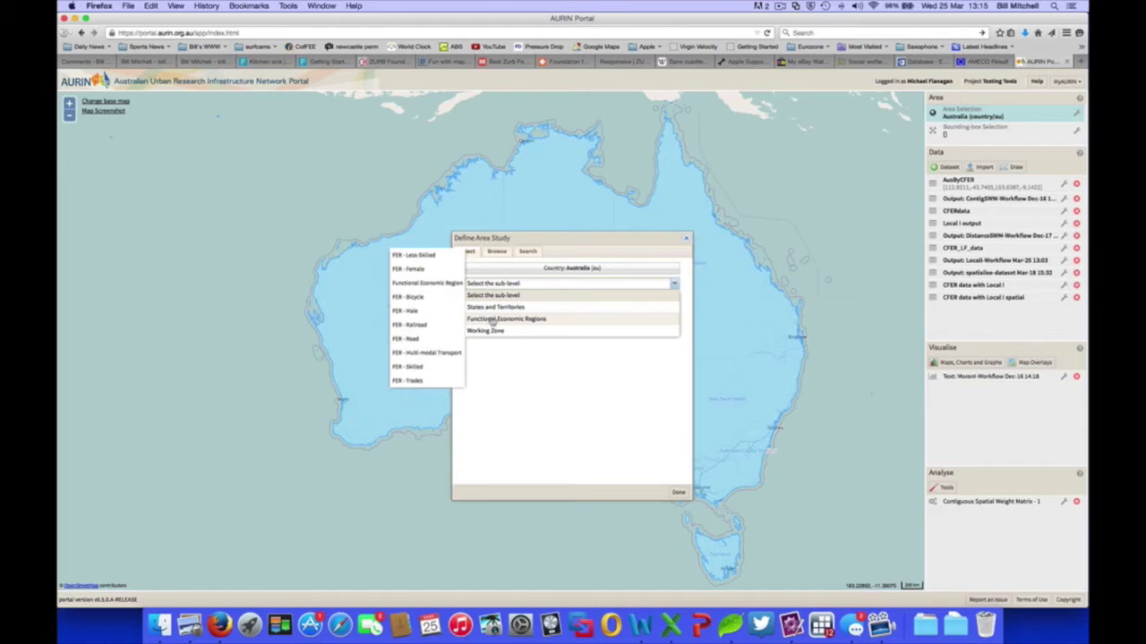
left_click(435, 285)
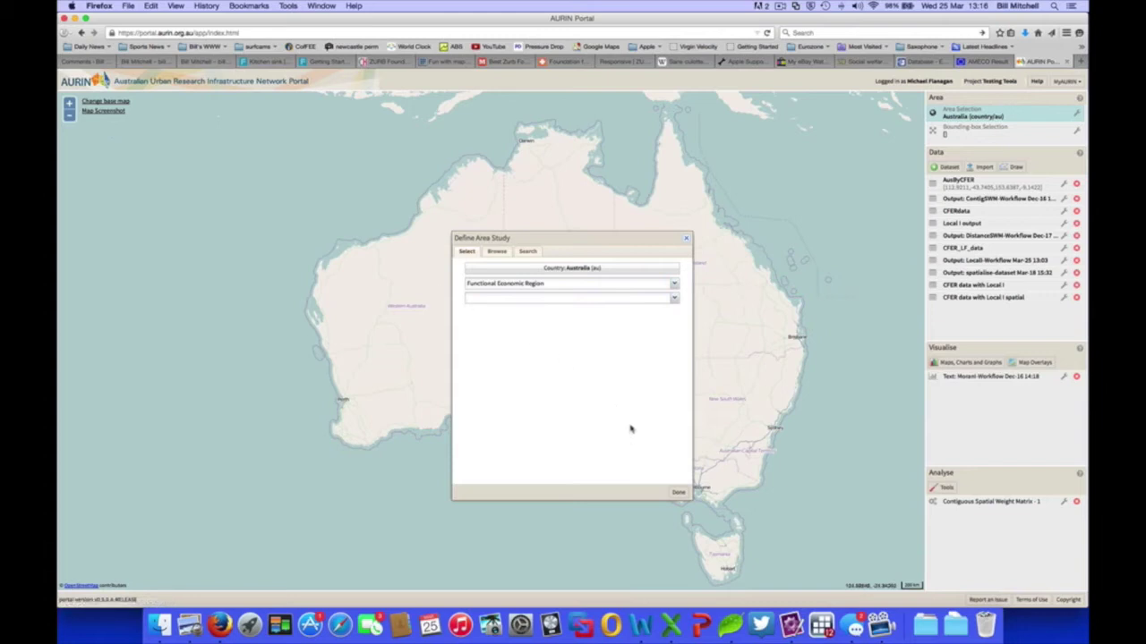
left_click_drag(624, 243, 232, 318)
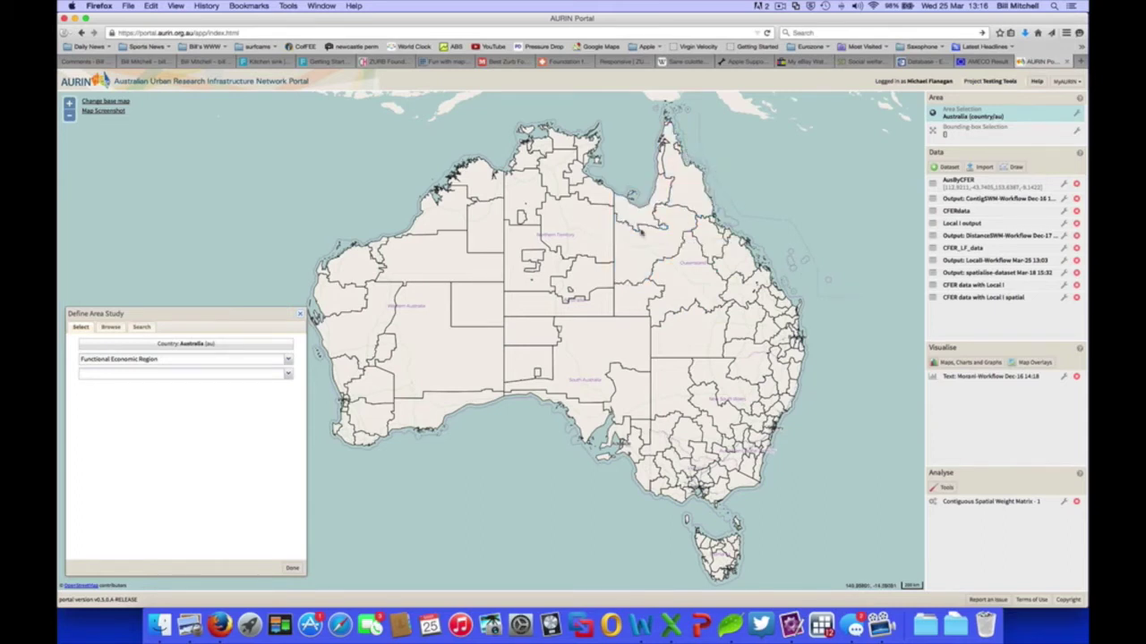
left_click_drag(248, 313, 564, 265)
left_click(618, 267)
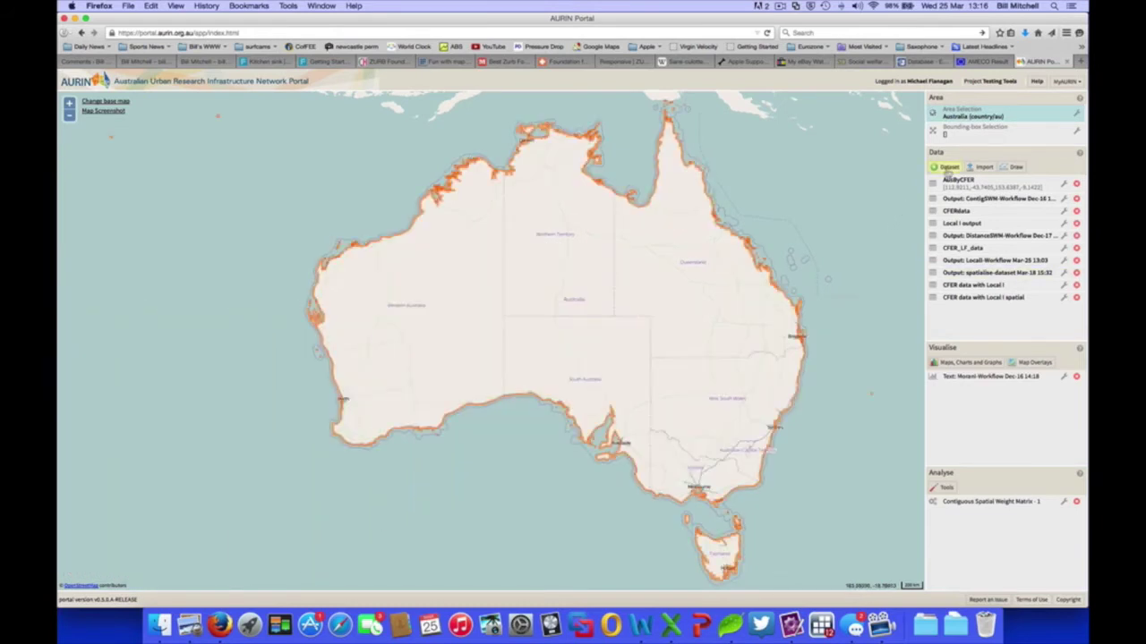
left_click(948, 169)
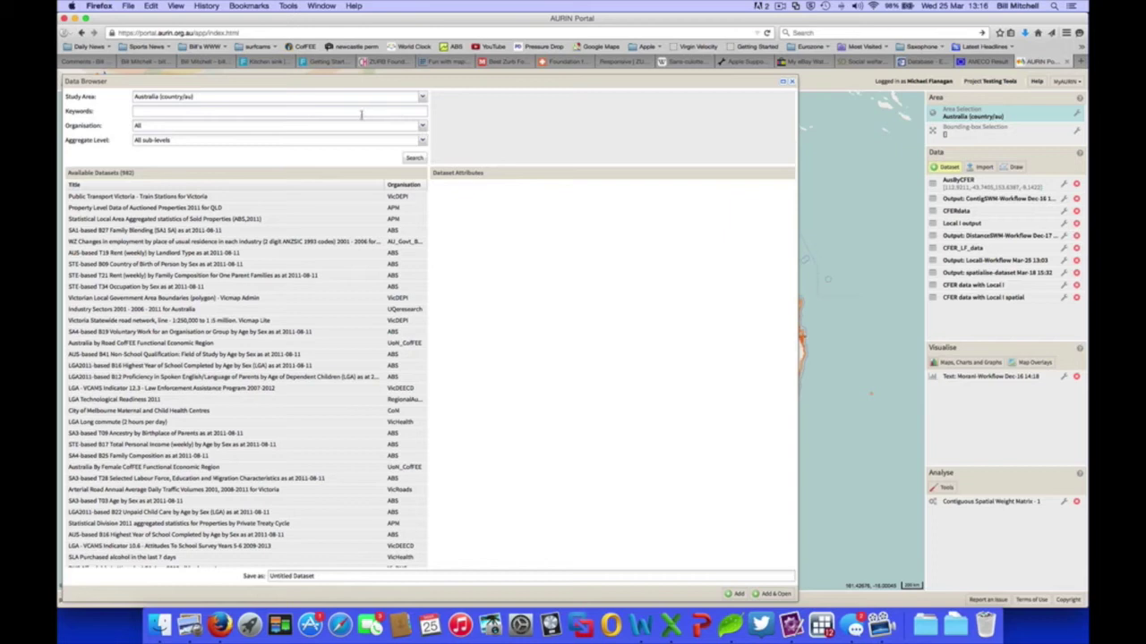
left_click(424, 129)
scroll(423, 224, "down", 5)
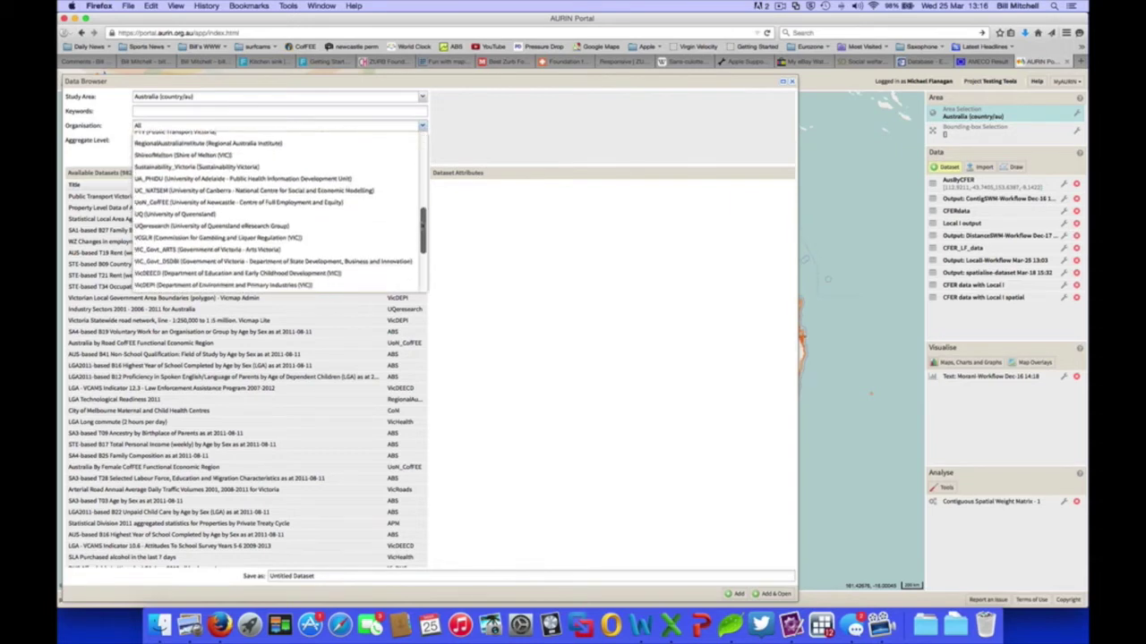
left_click(201, 202)
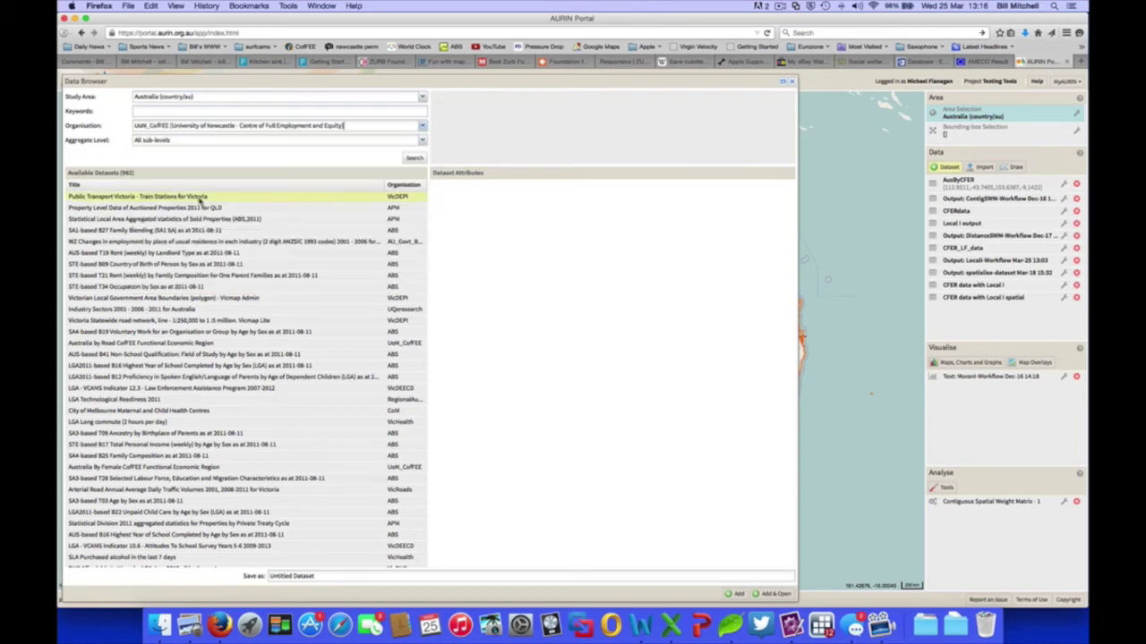
left_click(415, 161)
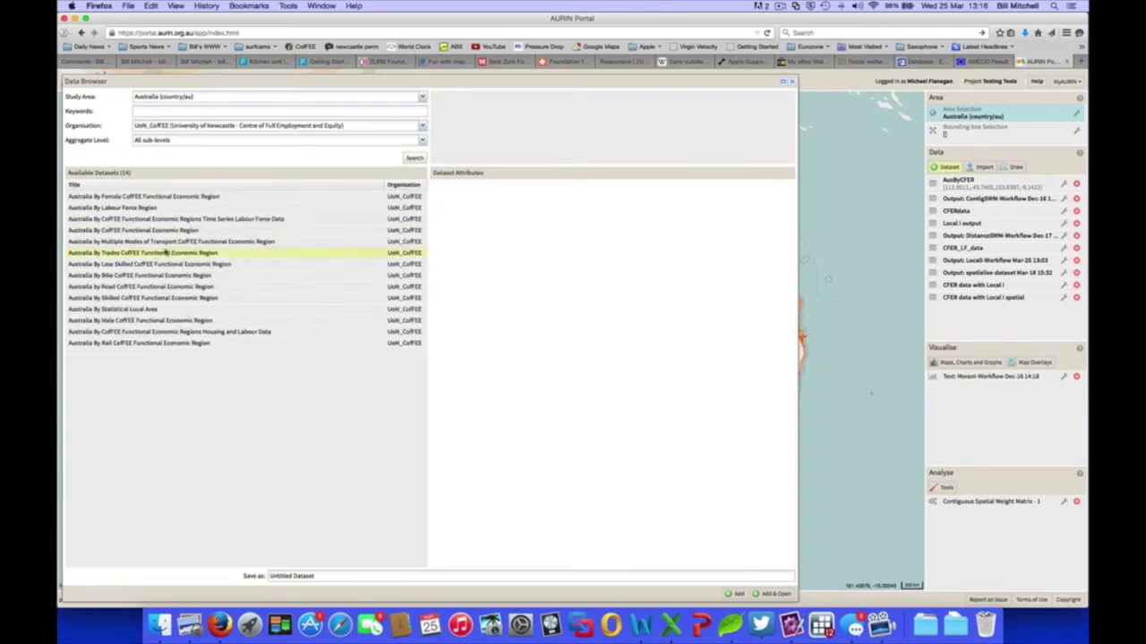
mouse_move(182, 259)
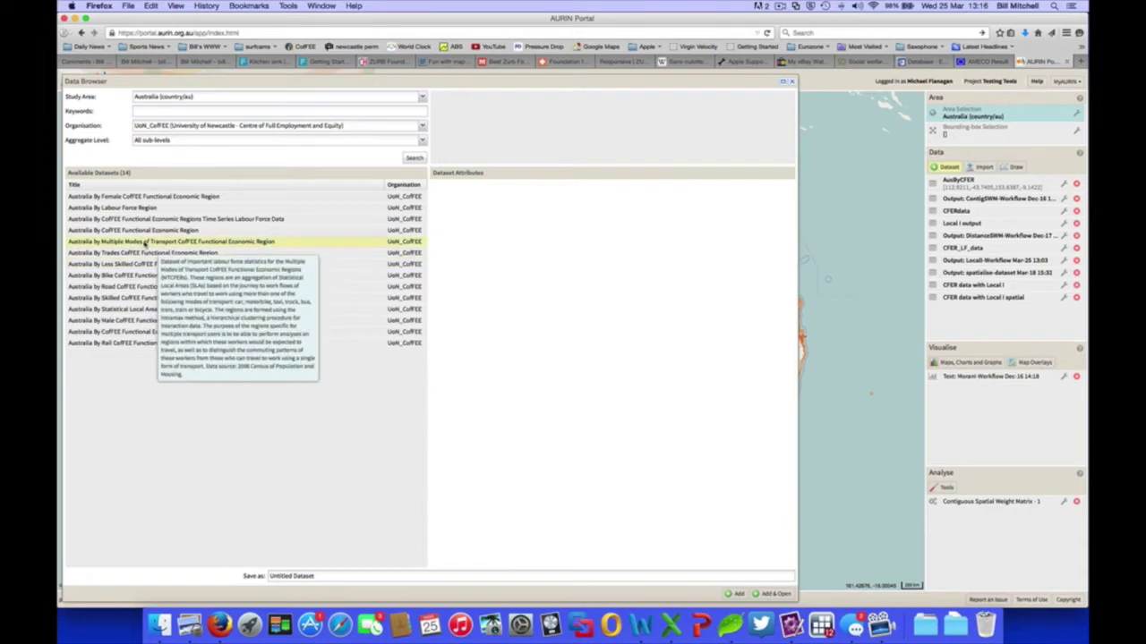
left_click(151, 234)
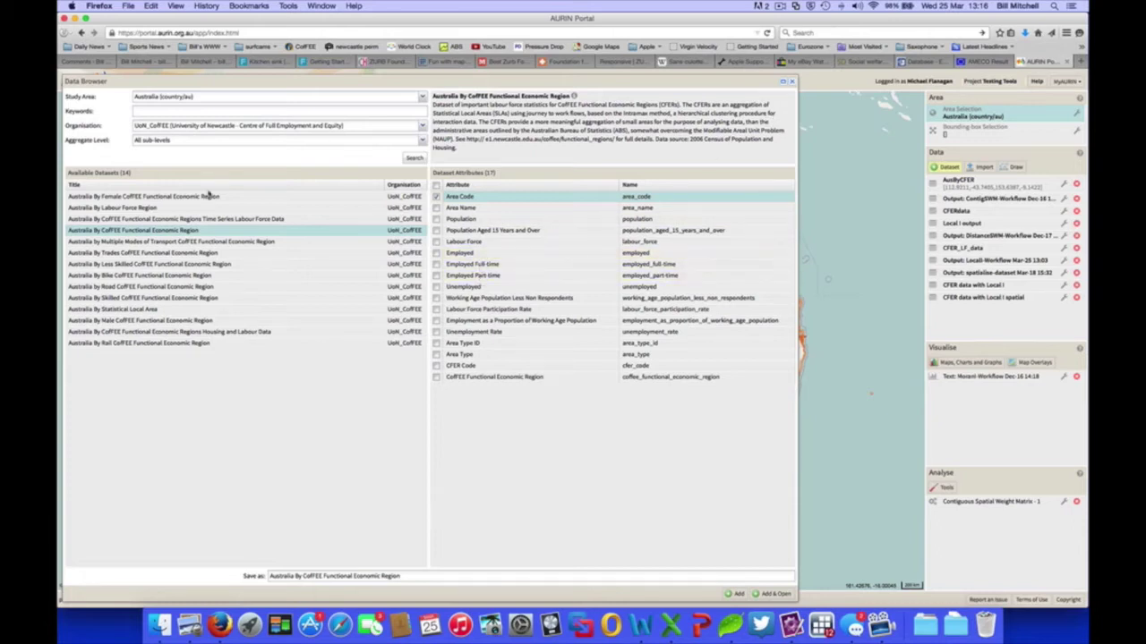
left_click(792, 83)
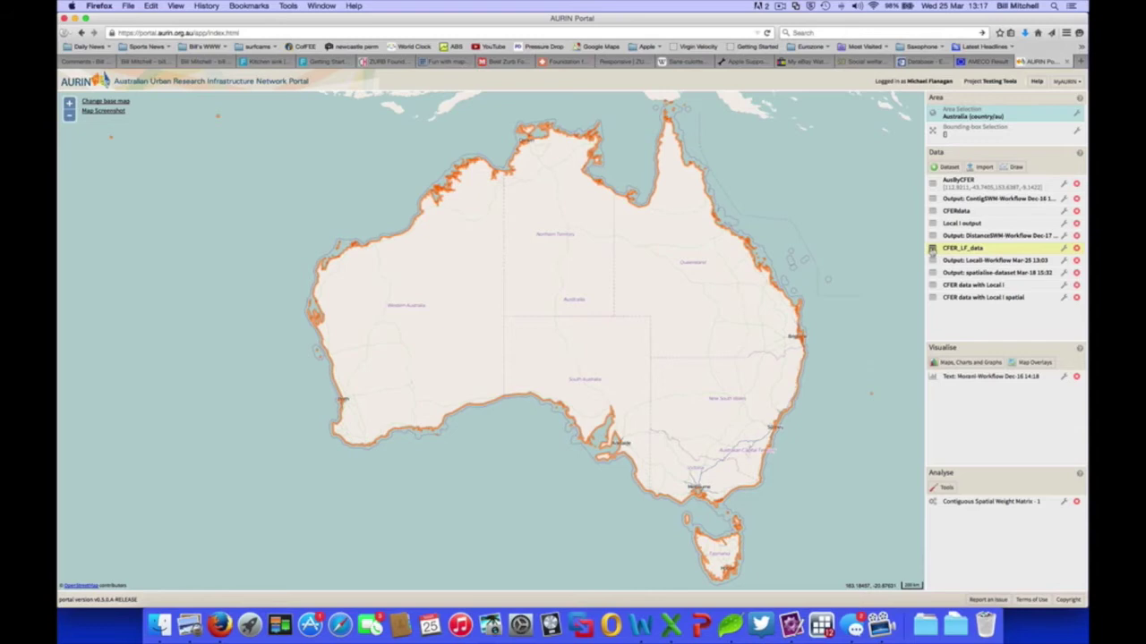
left_click(932, 250)
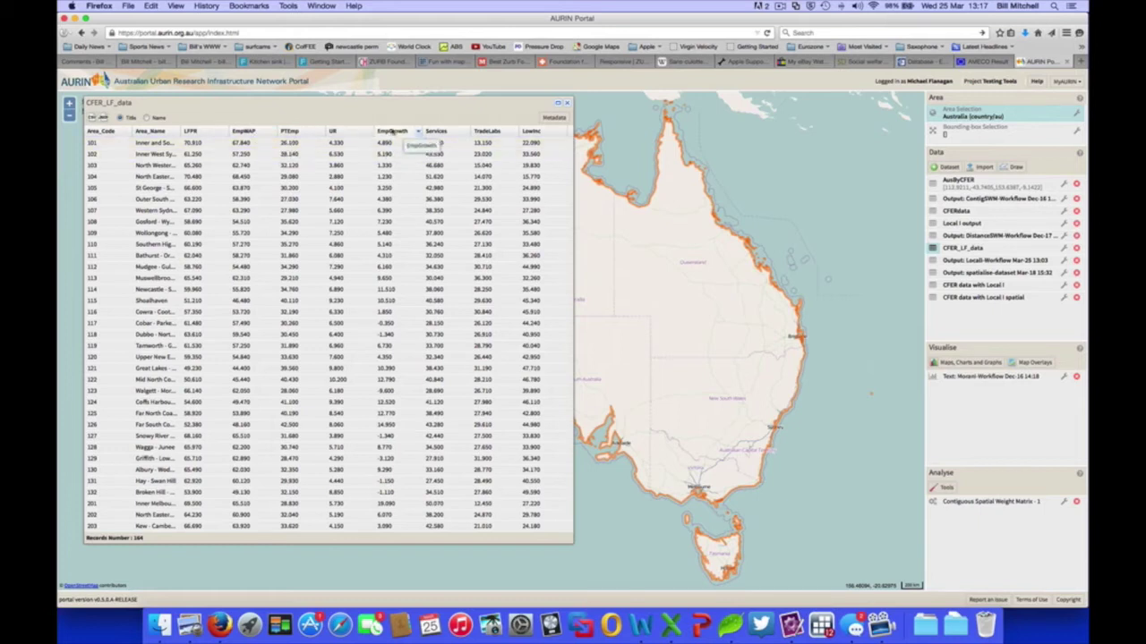
left_click(567, 105)
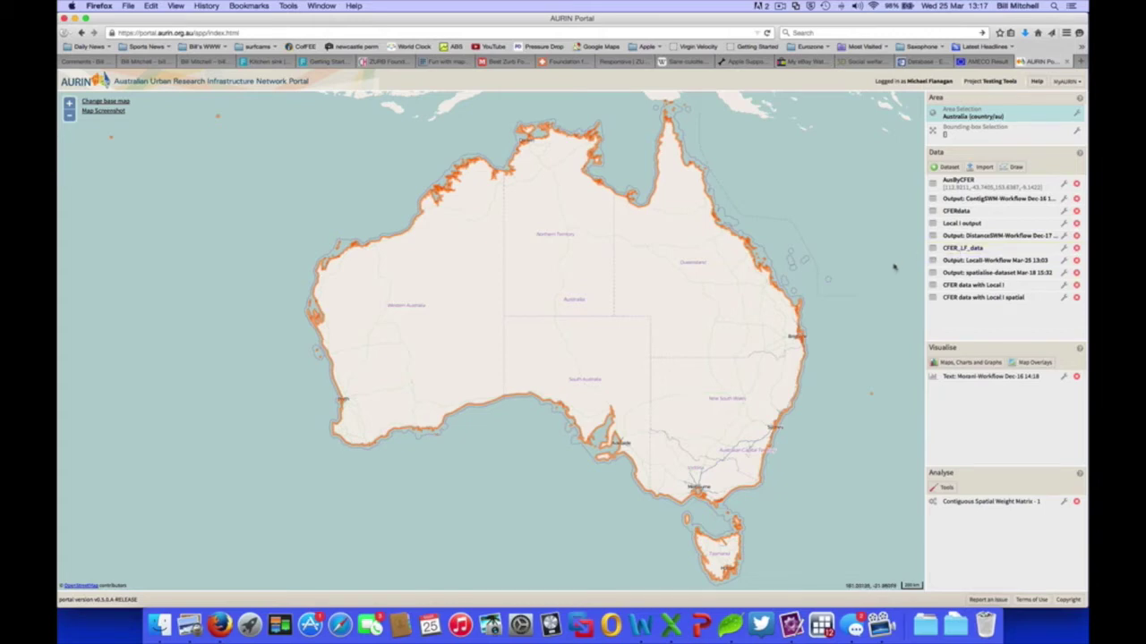
Run the Spatialise Aggregated Dataset tool on CFER_LF_data
left_click(947, 488)
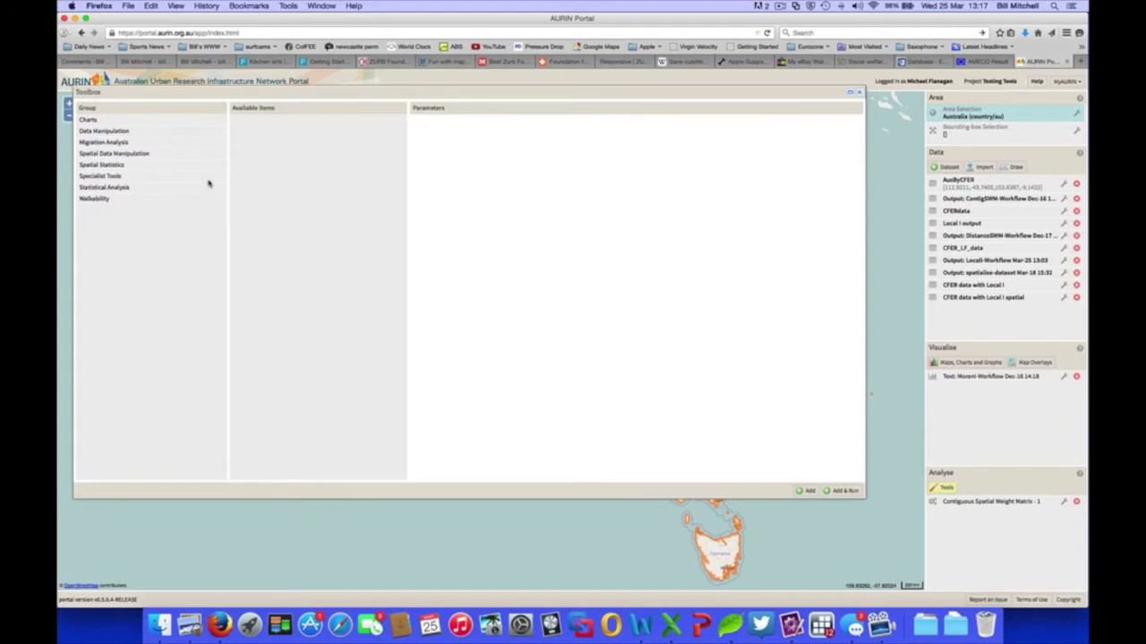
left_click(113, 155)
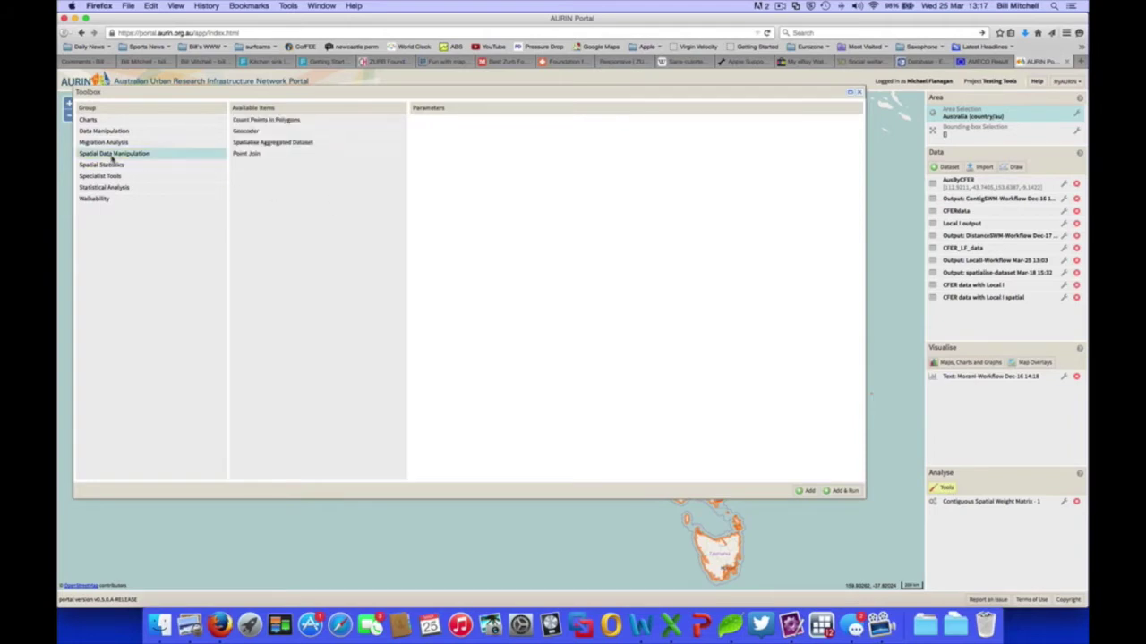
left_click(278, 145)
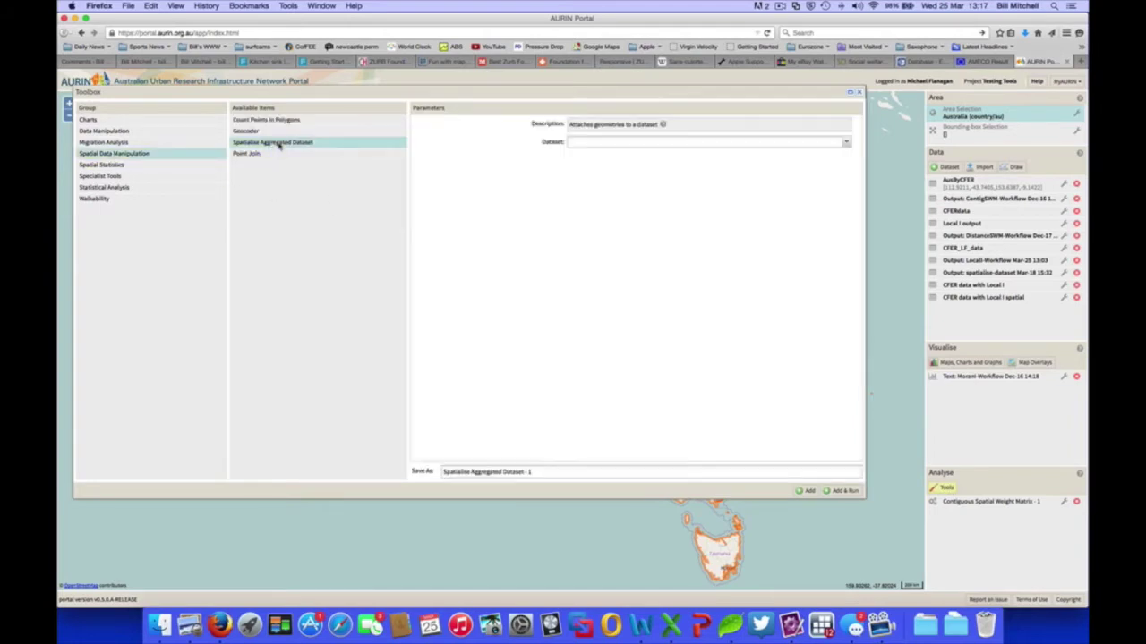
left_click(844, 144)
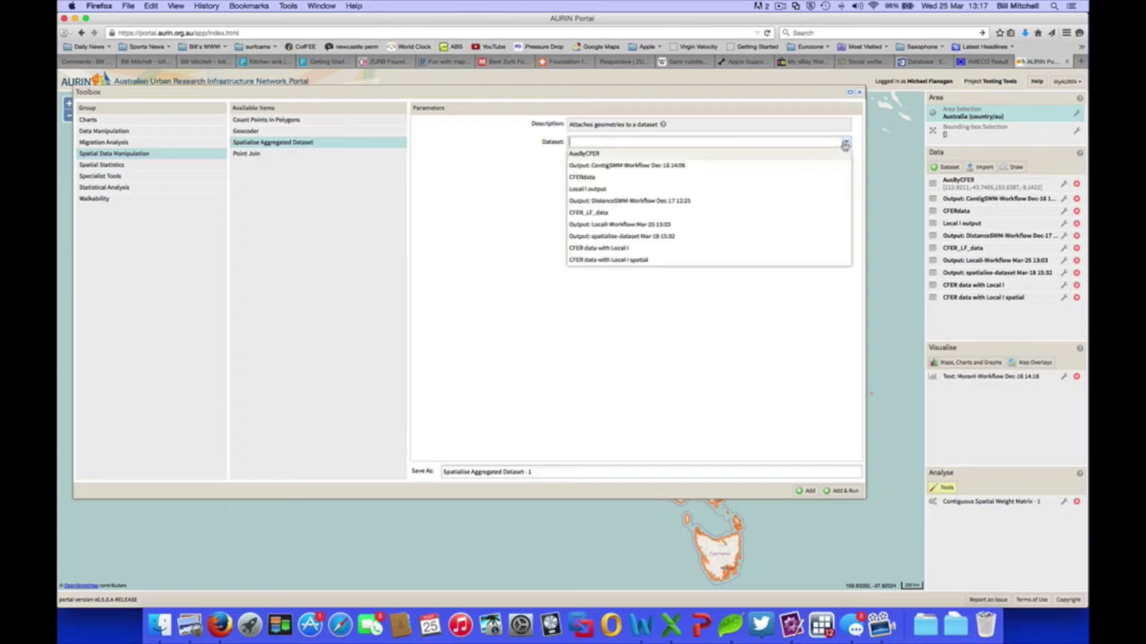
left_click(605, 213)
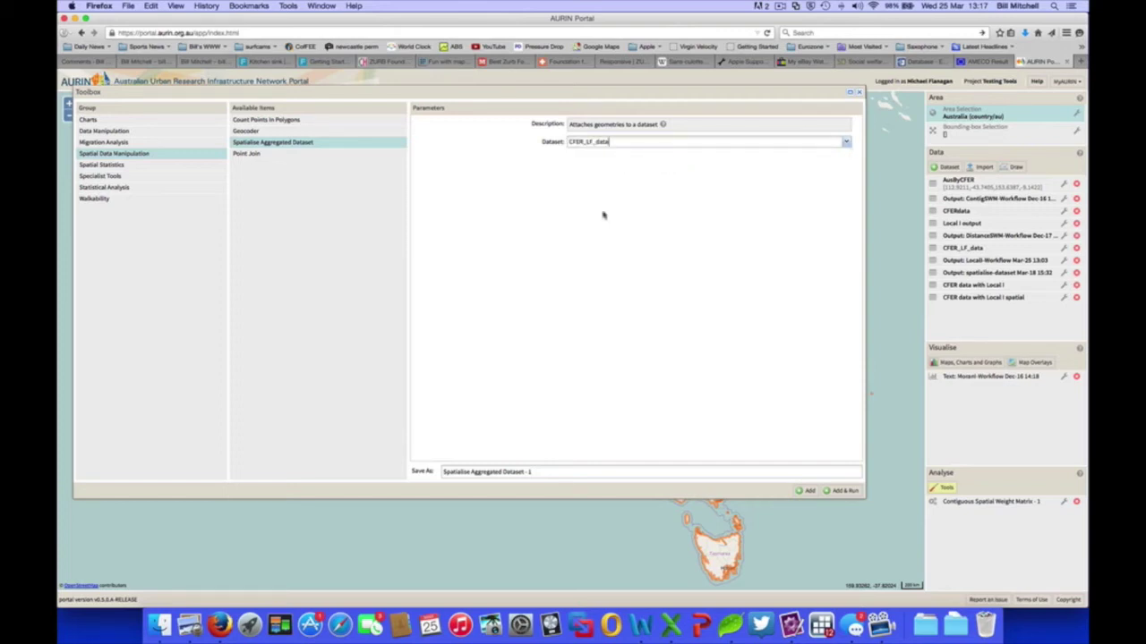
left_click(842, 490)
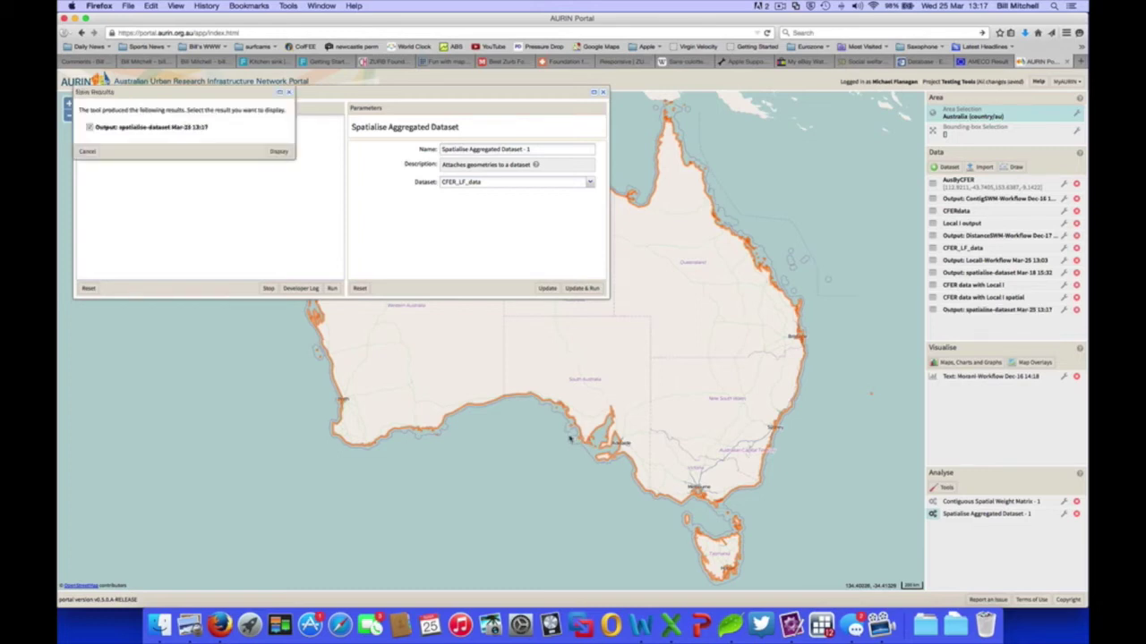
Display the new spatialise-dataset output table, then close it
left_click(280, 152)
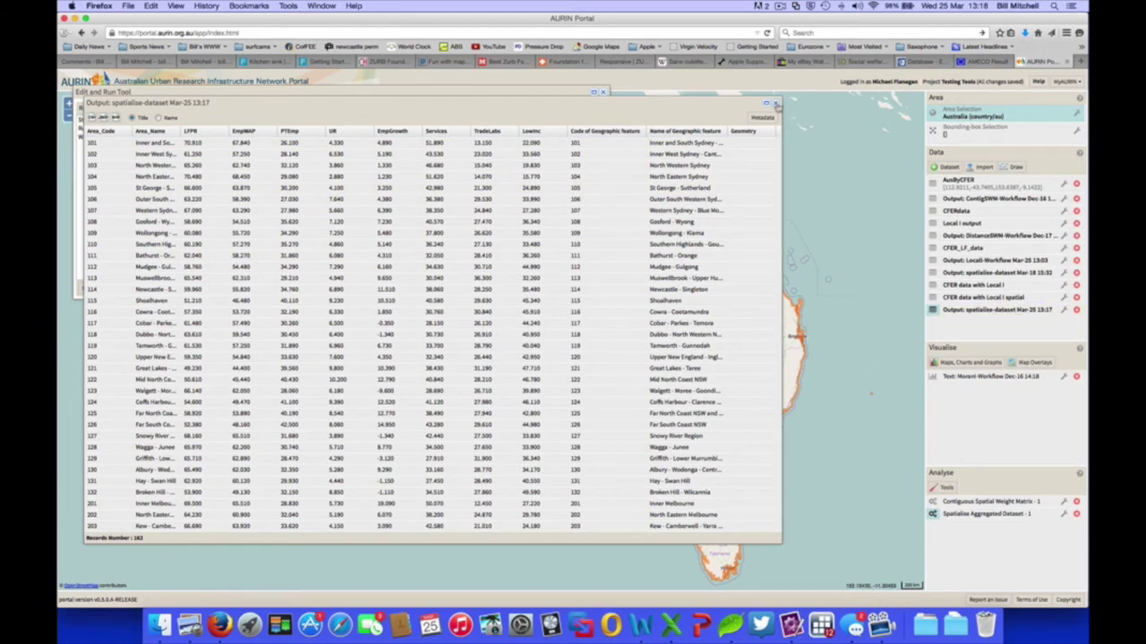
left_click(776, 105)
left_click(1063, 309)
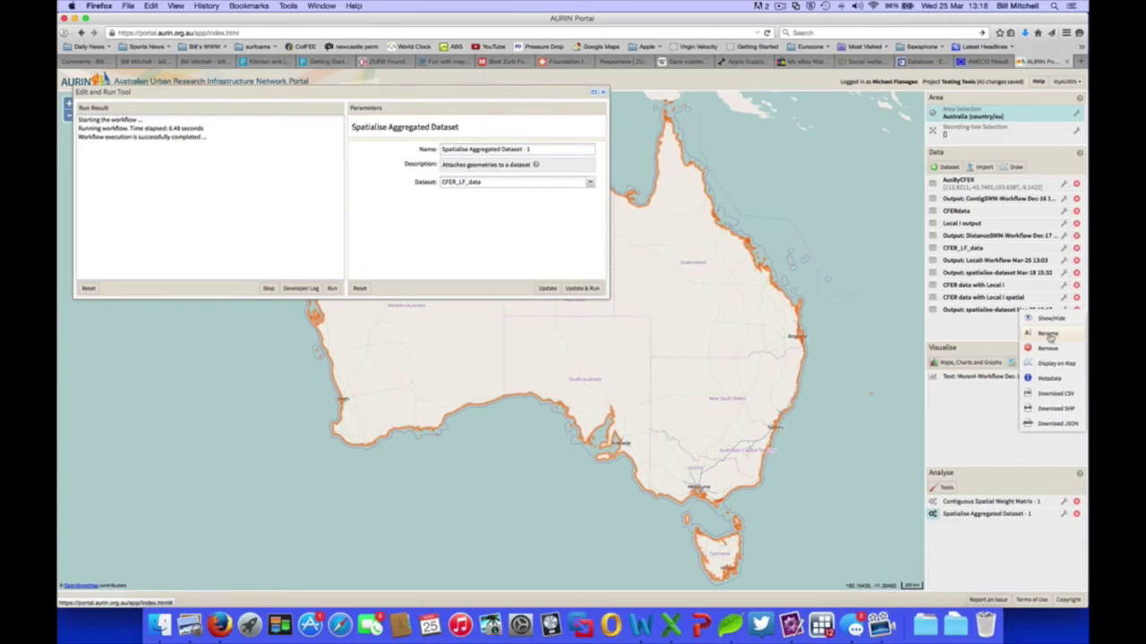
Rename the spatialised output to CFER_LF_data_spatial and close the finished tool run
left_click(1049, 334)
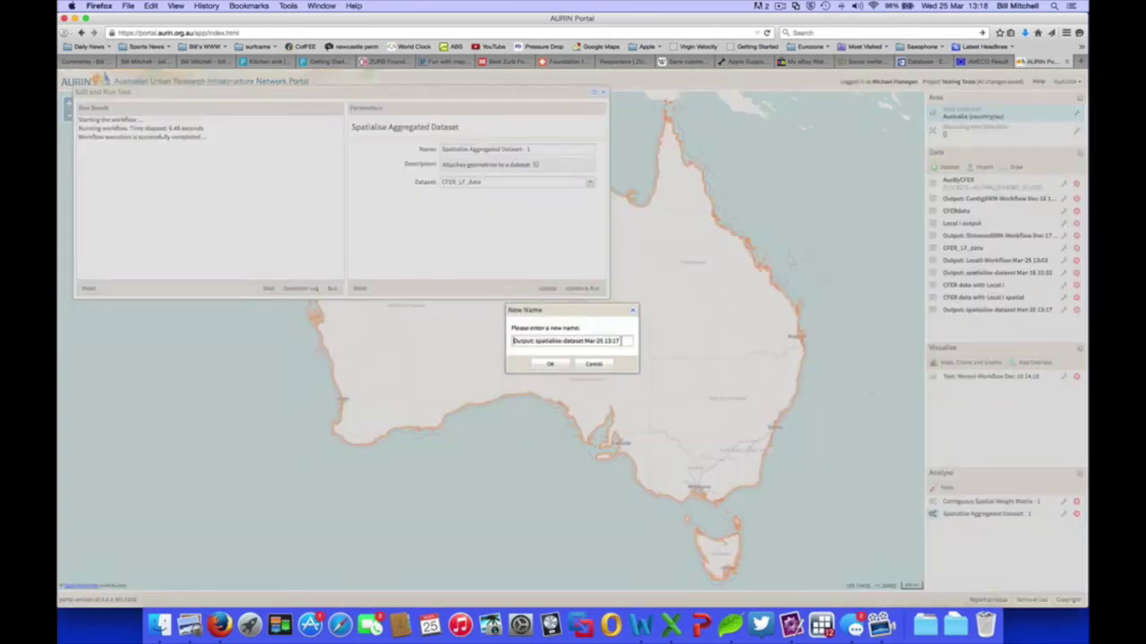
key("BackSpace")
key("BackSpace")
key("BackSpace")
key("BackSpace")
key("BackSpace")
key("BackSpace")
key("BackSpace")
key("BackSpace")
key("BackSpace")
key("BackSpace")
key("BackSpace")
key("BackSpace")
key("BackSpace")
key("BackSpace")
key("BackSpace")
key("BackSpace")
key("BackSpace")
key("BackSpace")
key("BackSpace")
key("BackSpace")
key("BackSpace")
key("BackSpace")
key("BackSpace")
key("BackSpace")
key("BackSpace")
key("BackSpace")
key("BackSpace")
left_click(550, 364)
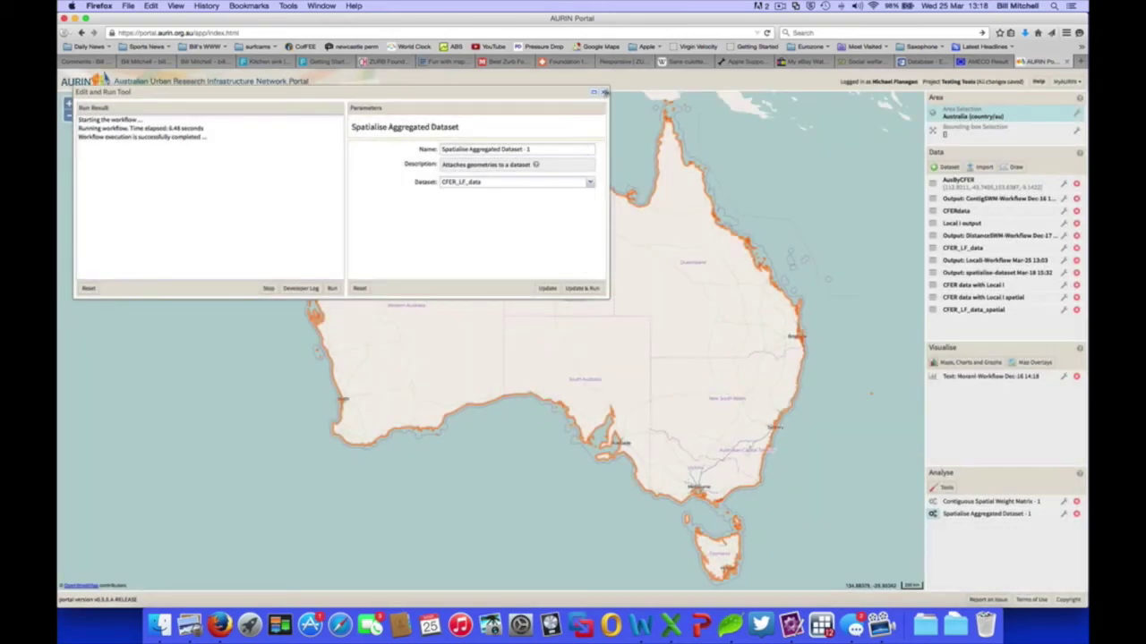
left_click(604, 92)
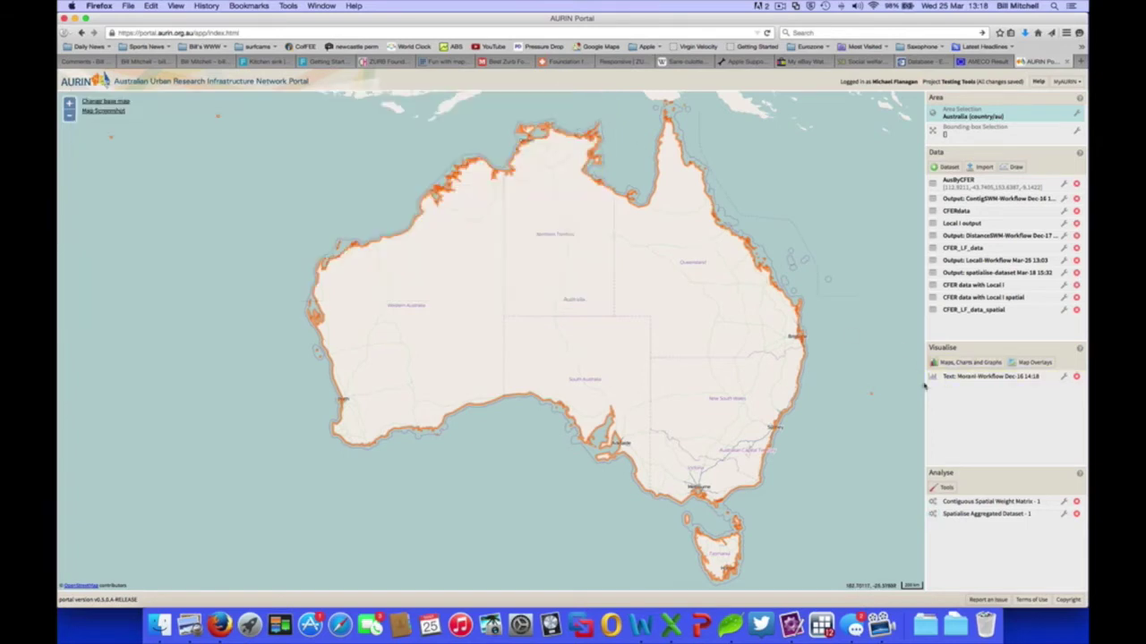
Create and display a Choropleth map of CFER_LF_data_spatial shaded by EmpGrowth
left_click(959, 366)
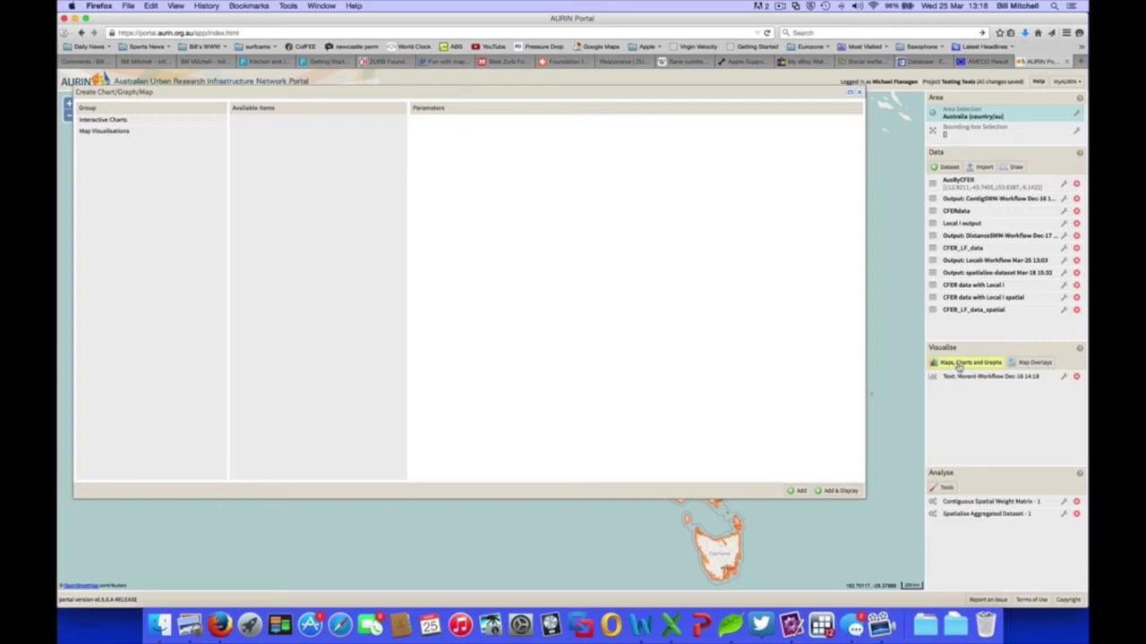
left_click(111, 132)
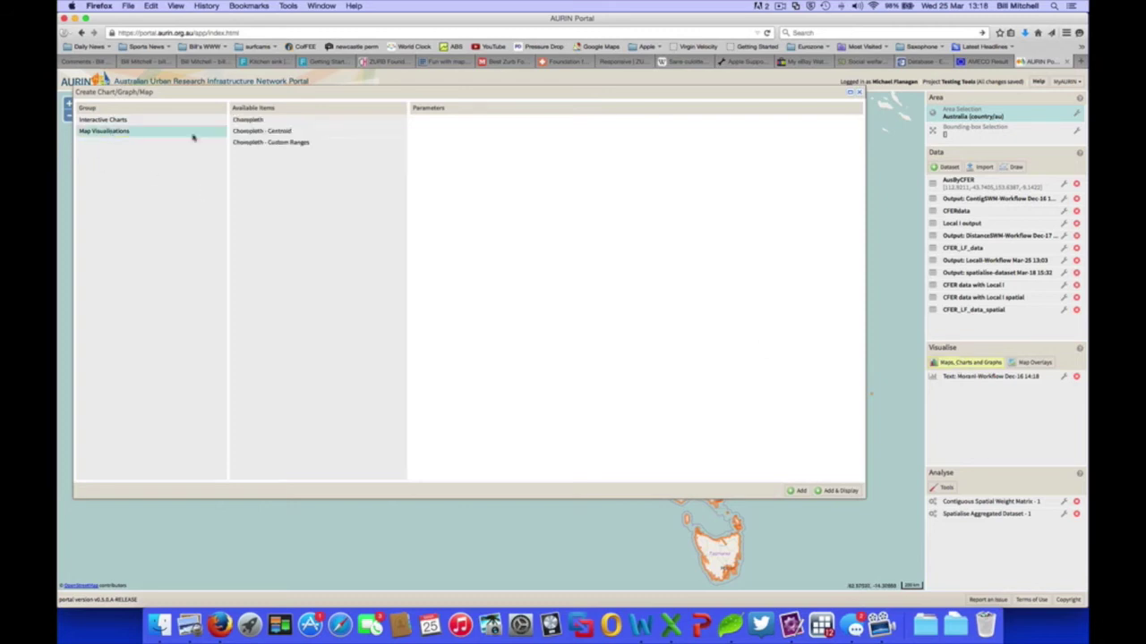
left_click(246, 125)
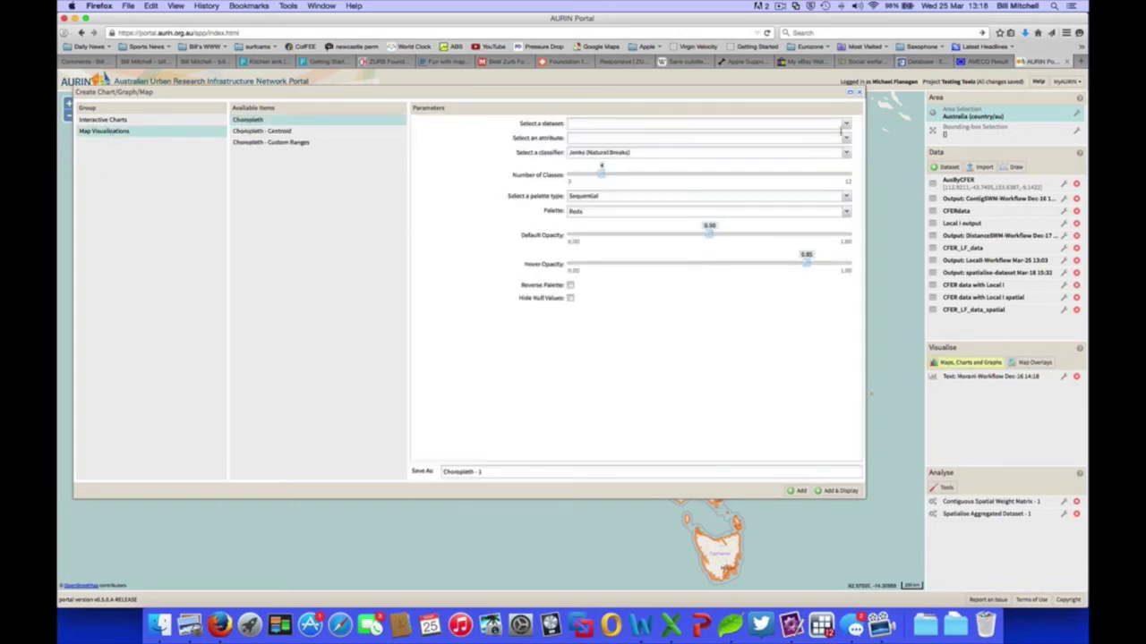
left_click(845, 124)
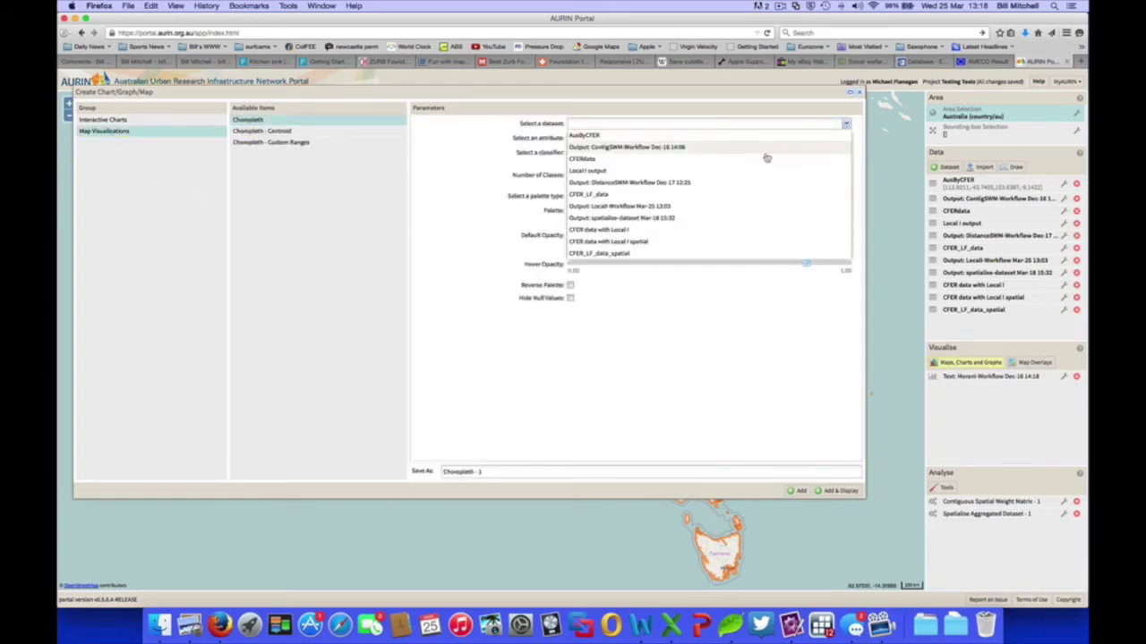
left_click(624, 257)
left_click(846, 140)
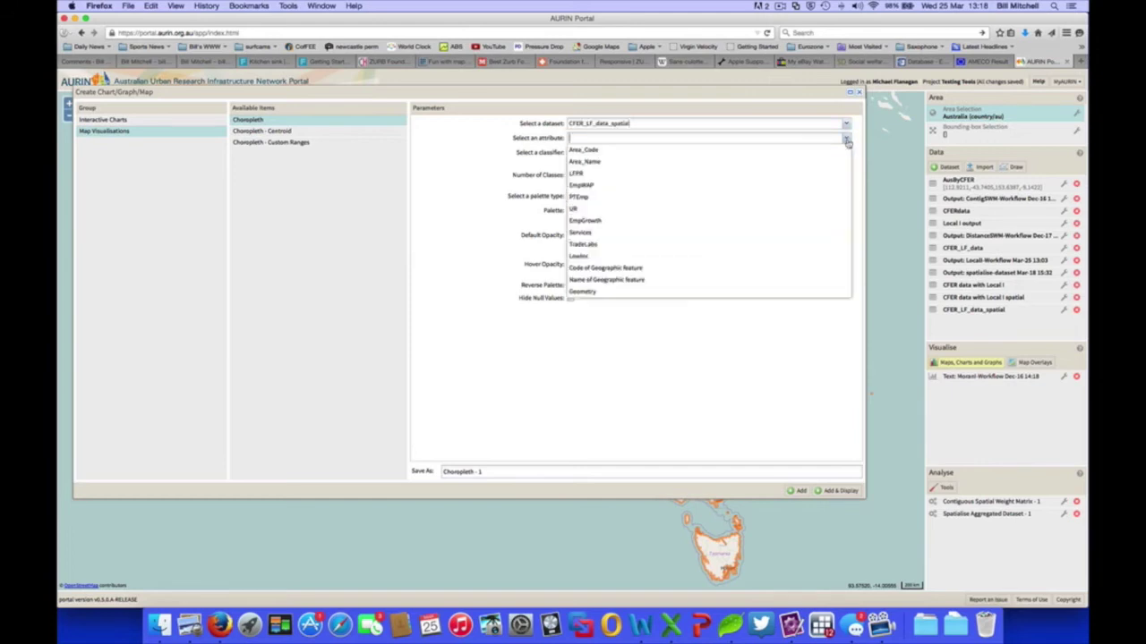
left_click(595, 222)
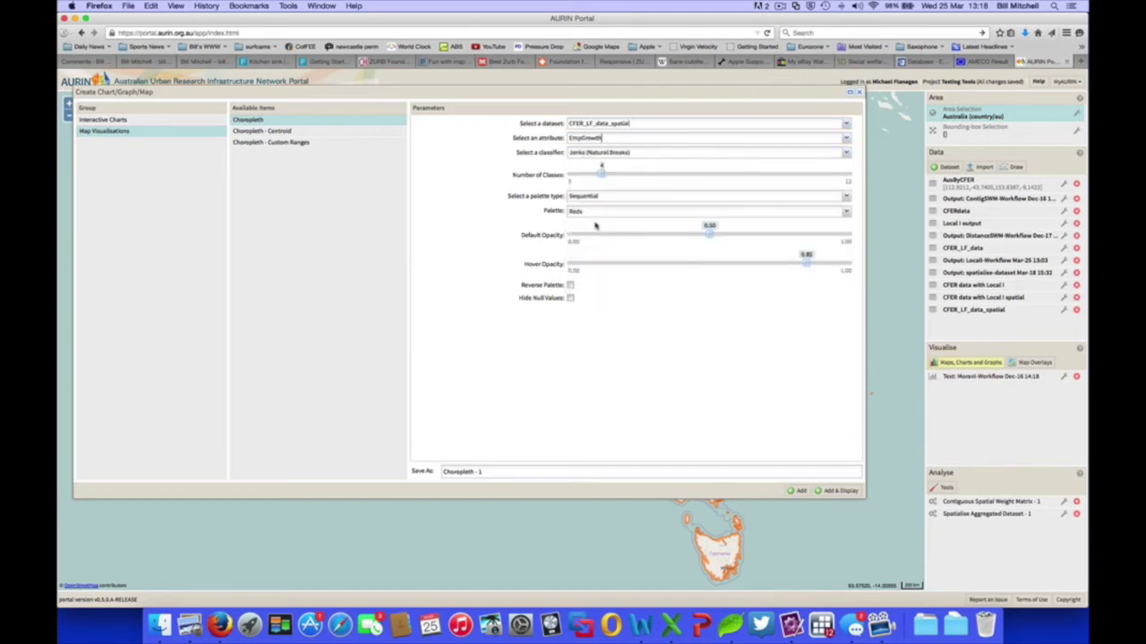
left_click(841, 491)
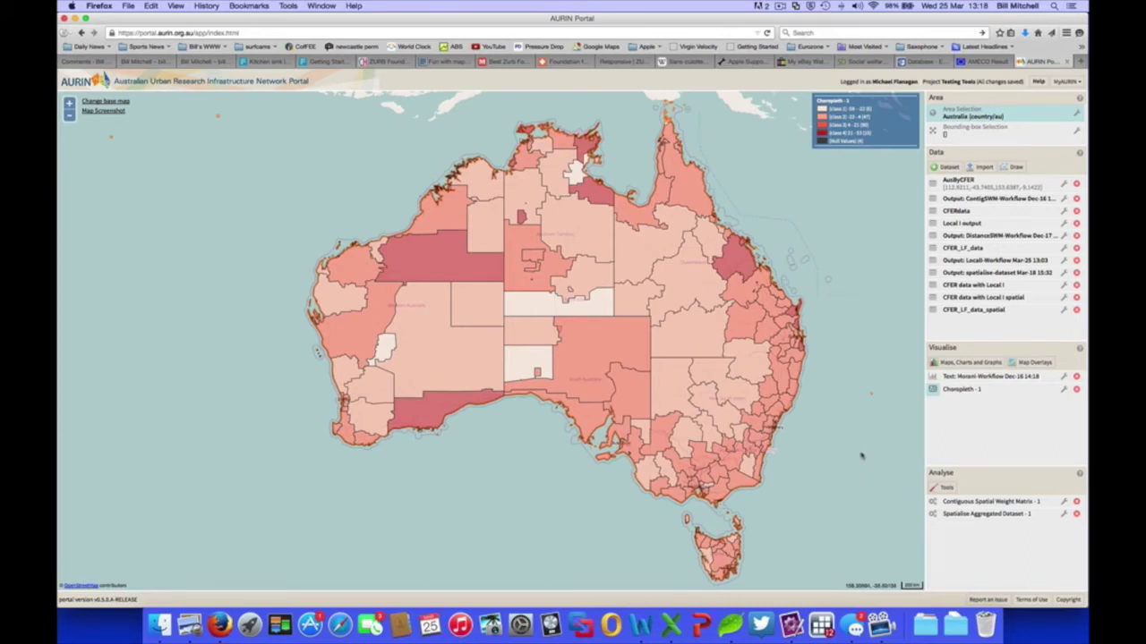
Set up the Moran's I spatial statistics tool with CFER_LF_data as input
mouse_move(800, 371)
left_click(946, 488)
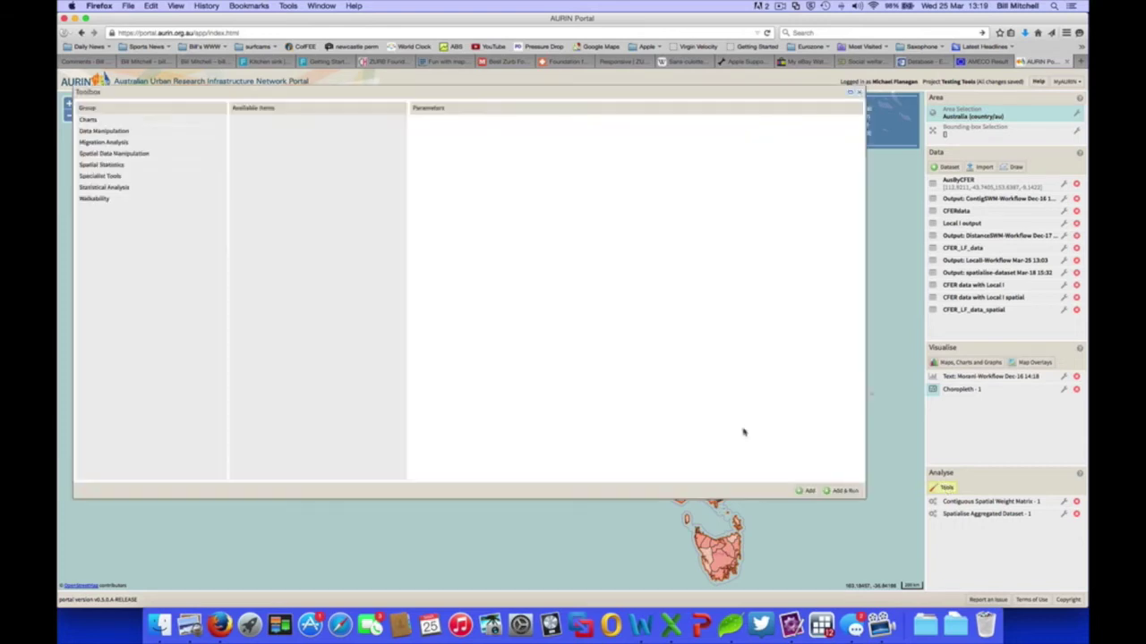
left_click(113, 166)
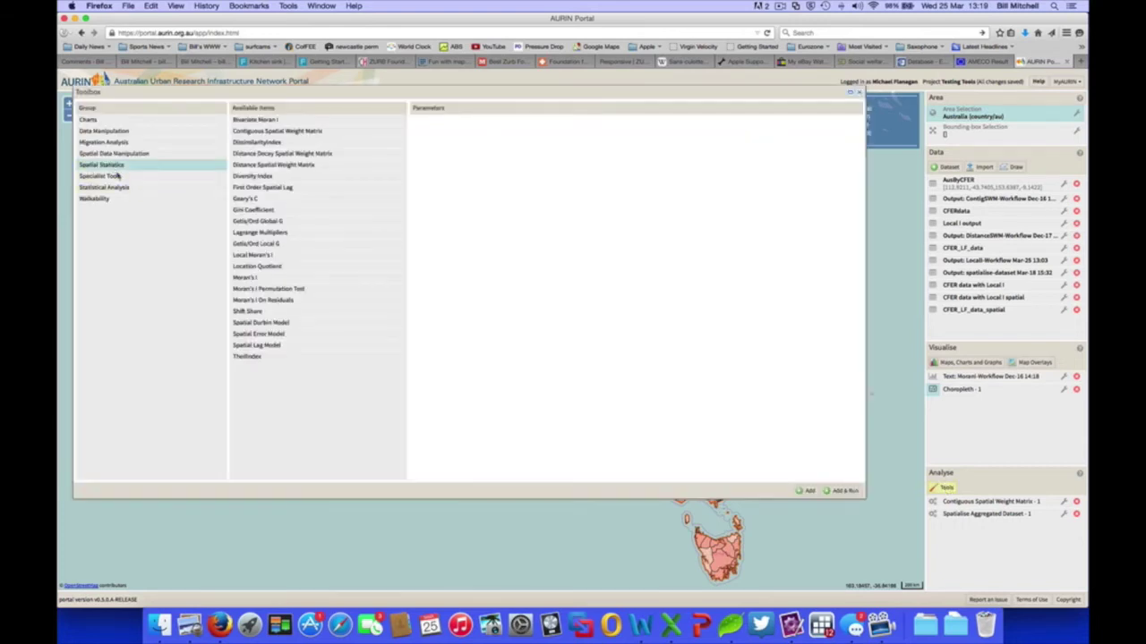
left_click(246, 279)
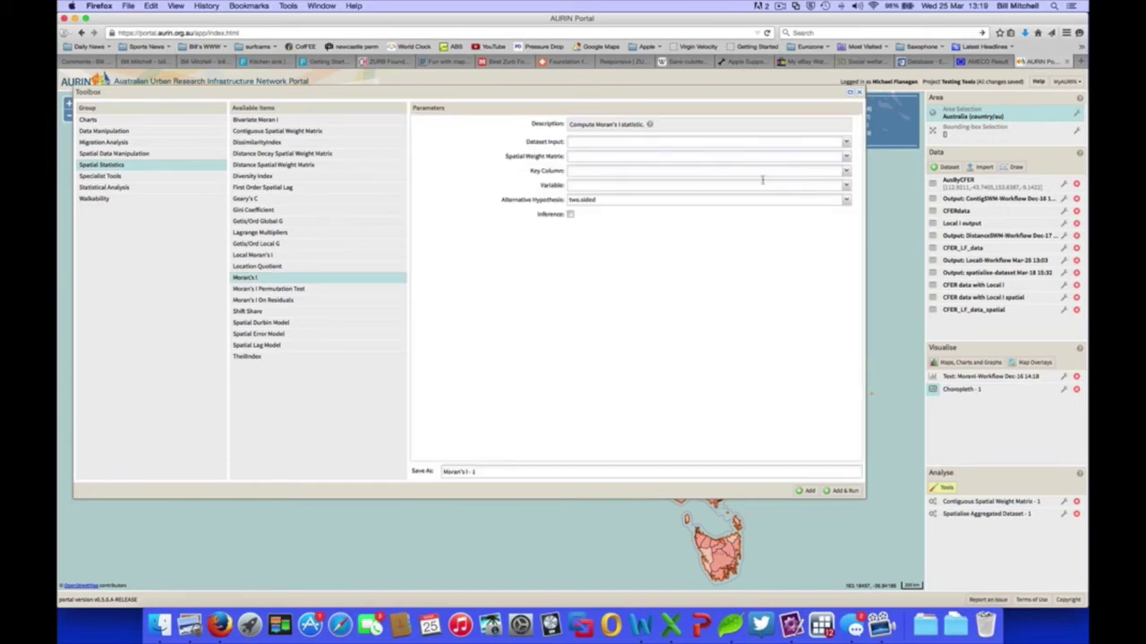
left_click(846, 143)
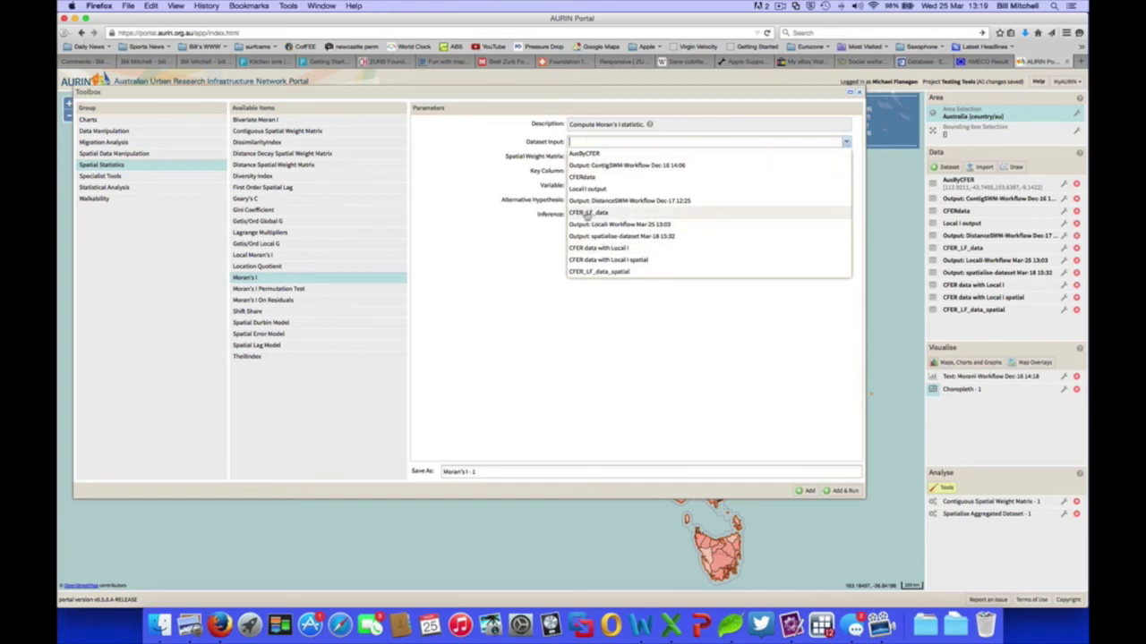
left_click(591, 215)
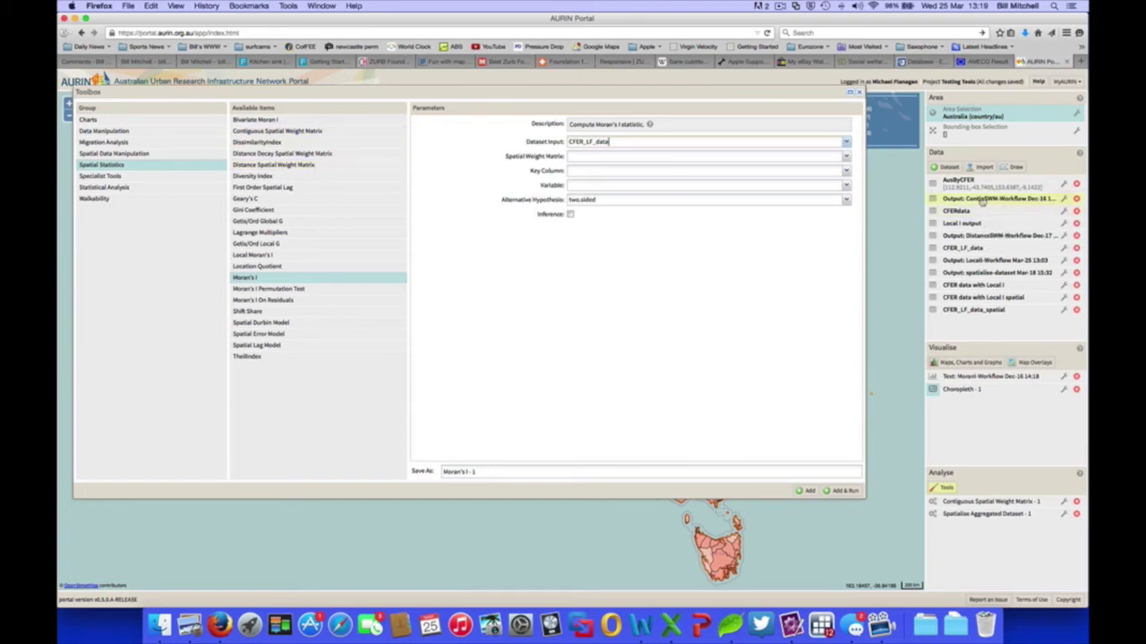
Use ContigSWM weights, Area_Code key and EmpGrowth variable, then run Moran's I
left_click(846, 156)
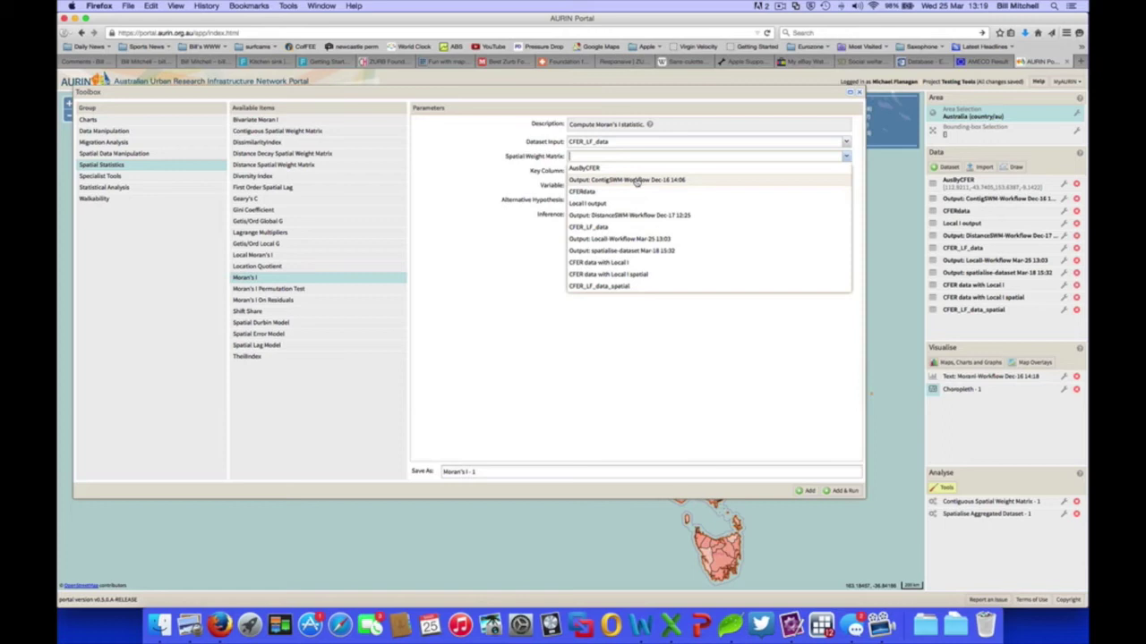
left_click(636, 180)
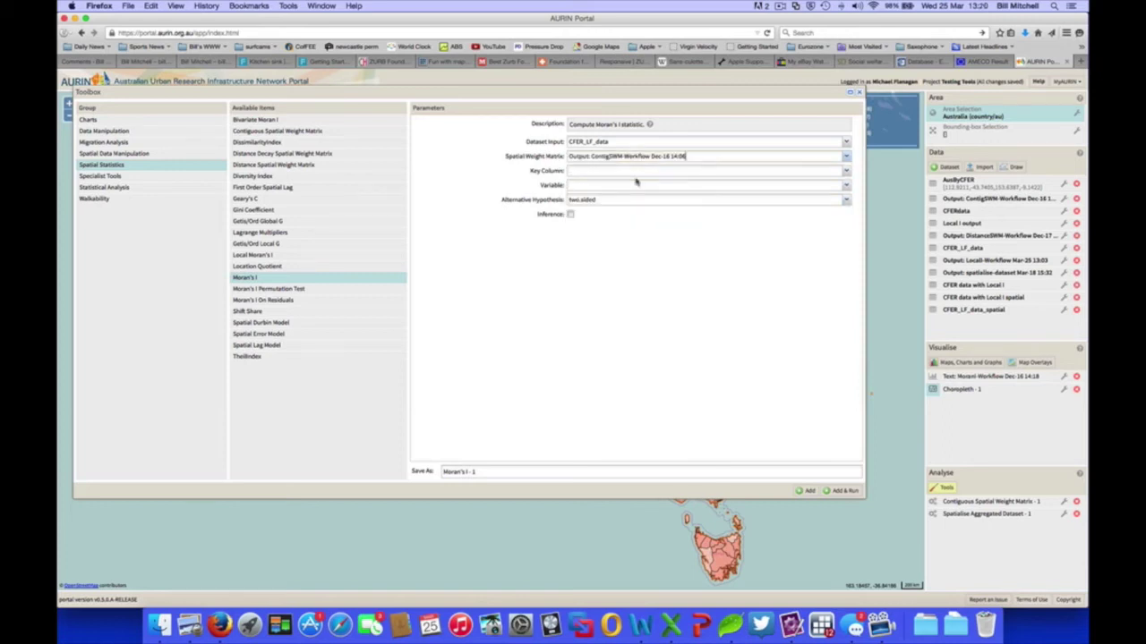
left_click(846, 171)
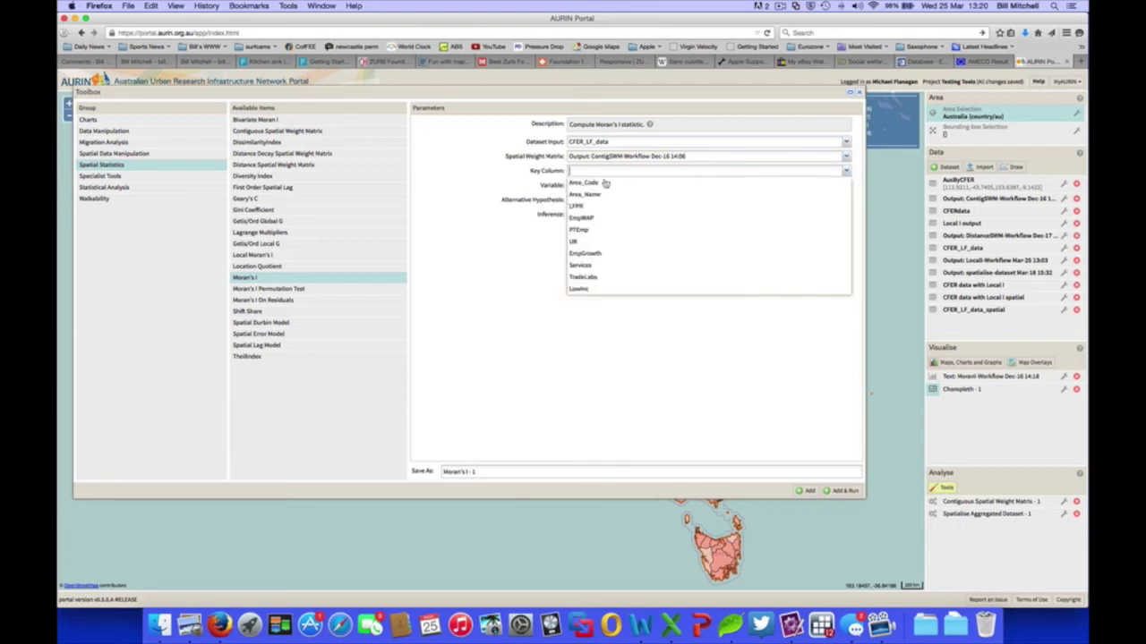
left_click(595, 184)
left_click(846, 186)
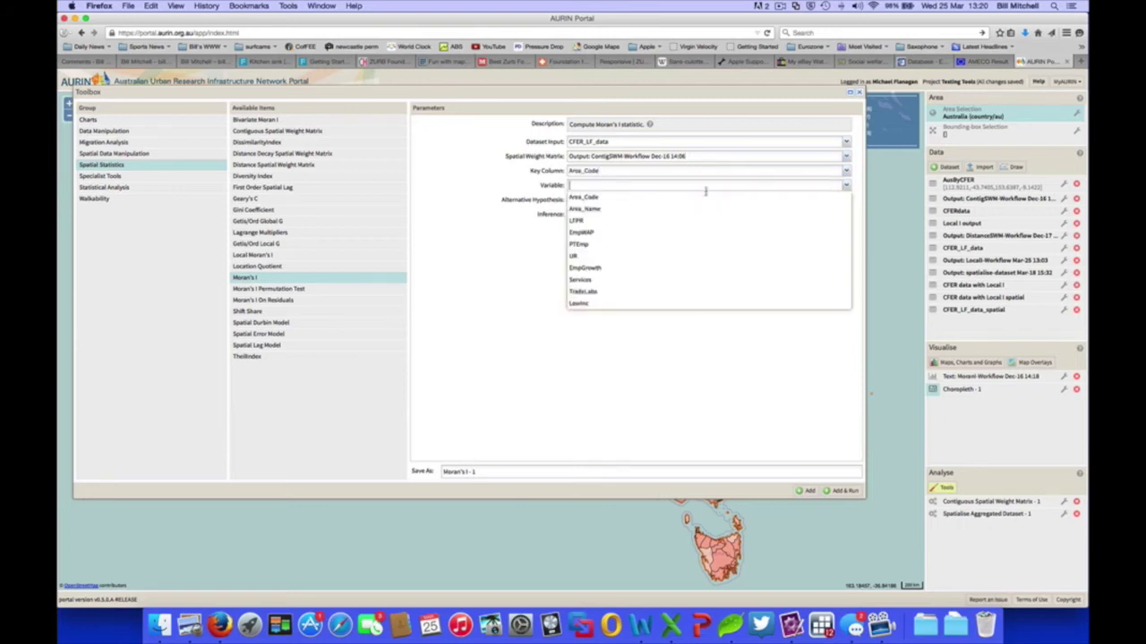
left_click(595, 268)
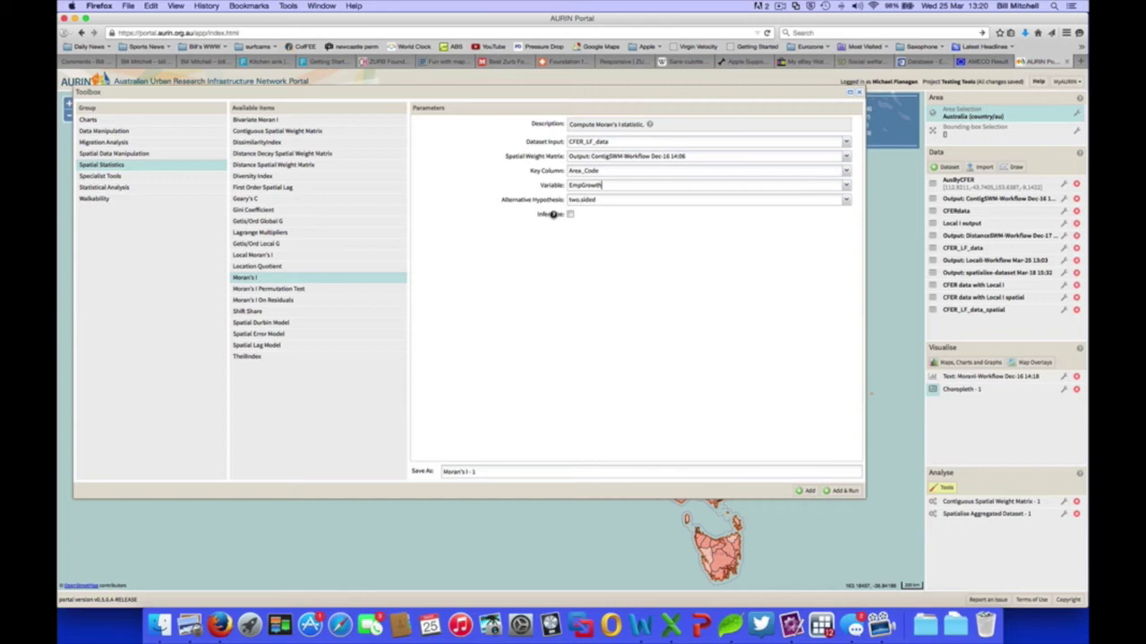
mouse_move(553, 215)
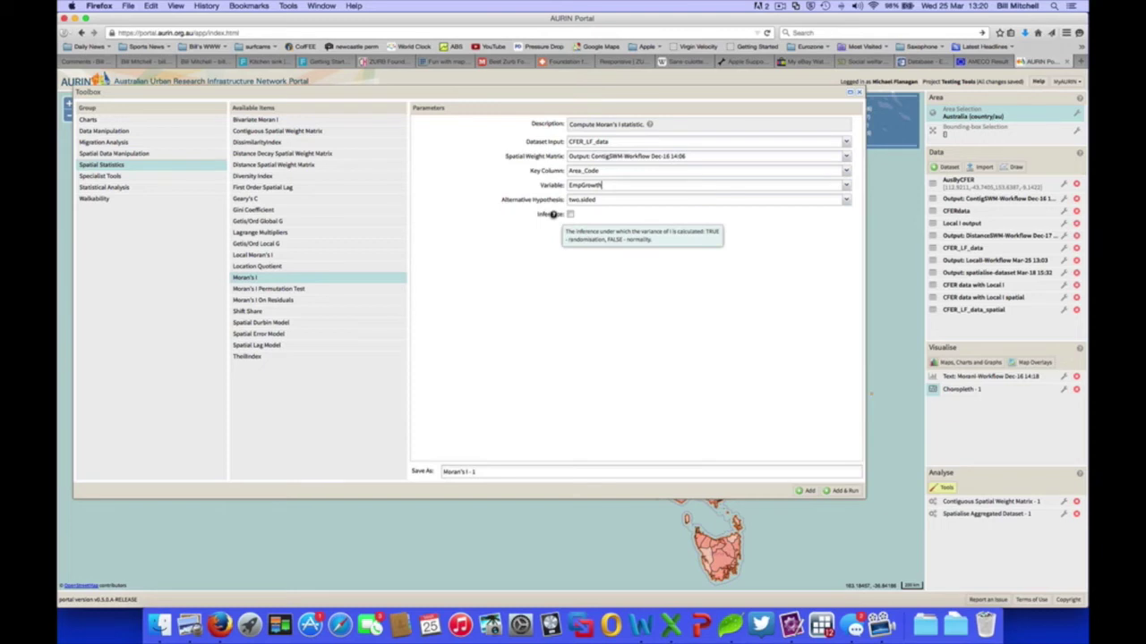
left_click(846, 492)
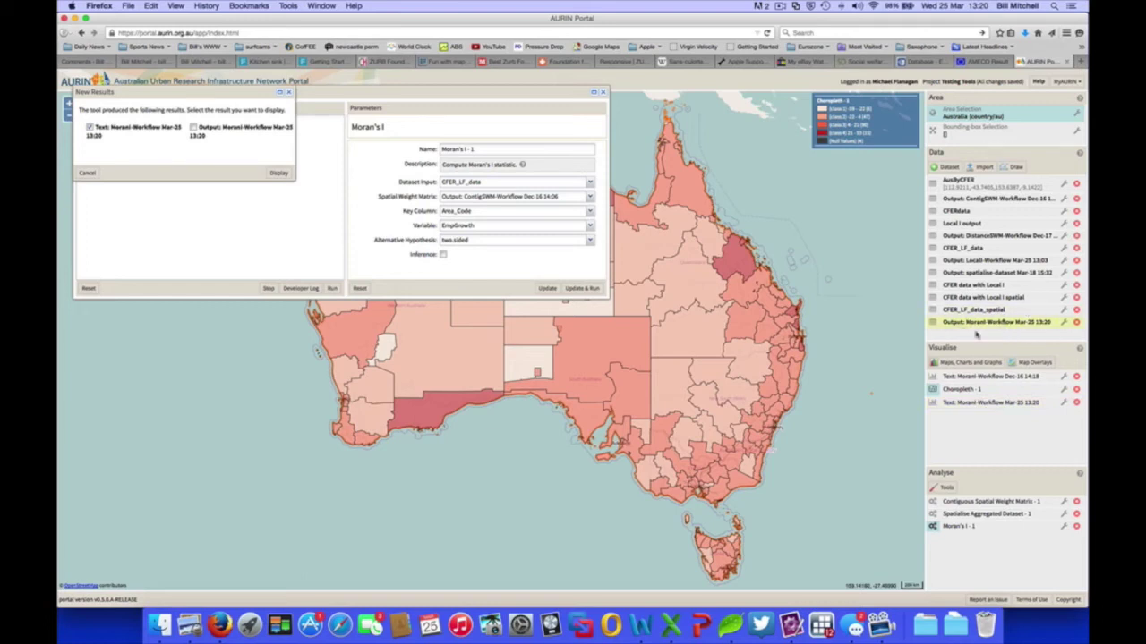
Review the Moran's I result (I = 0.0527, p-value 0.3151), then close it and the tool panel
left_click(279, 173)
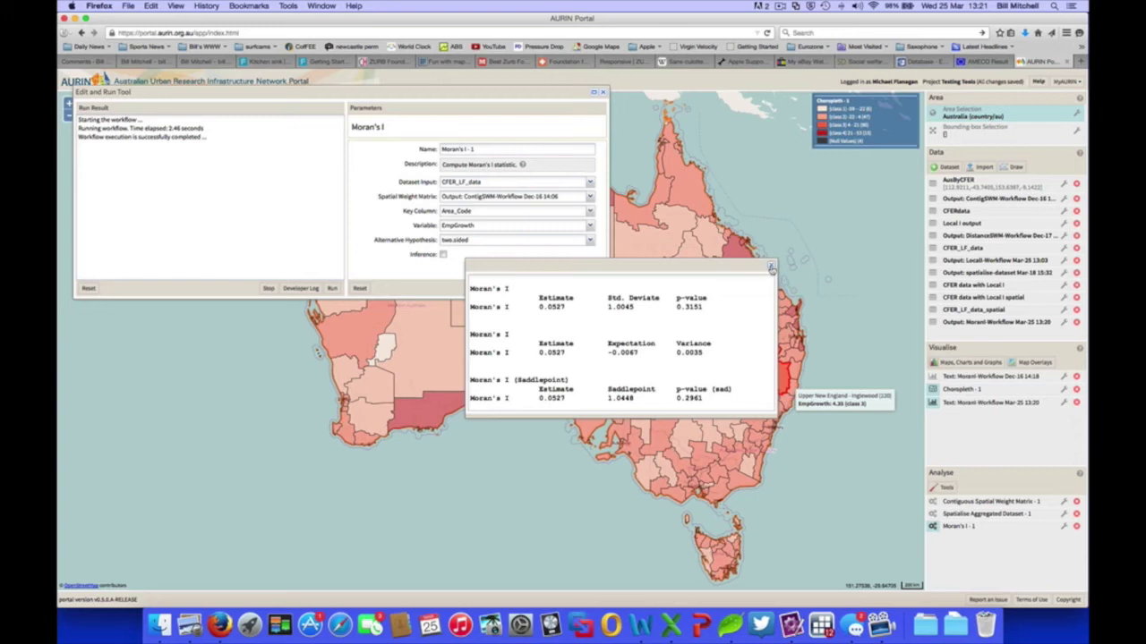
left_click(772, 267)
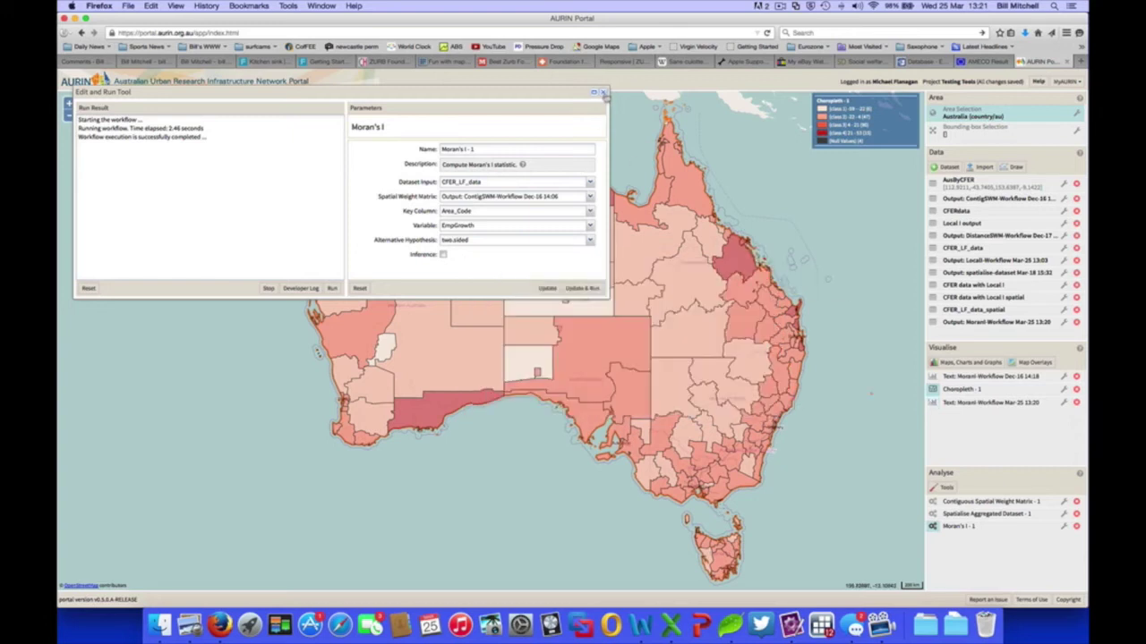
left_click(603, 93)
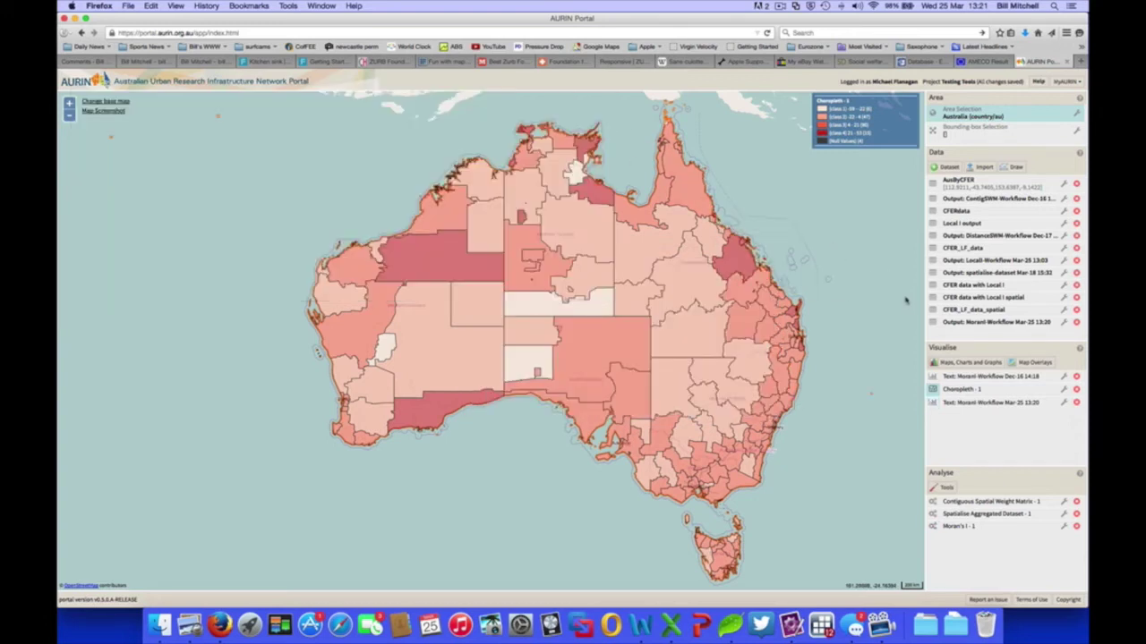
left_click(932, 323)
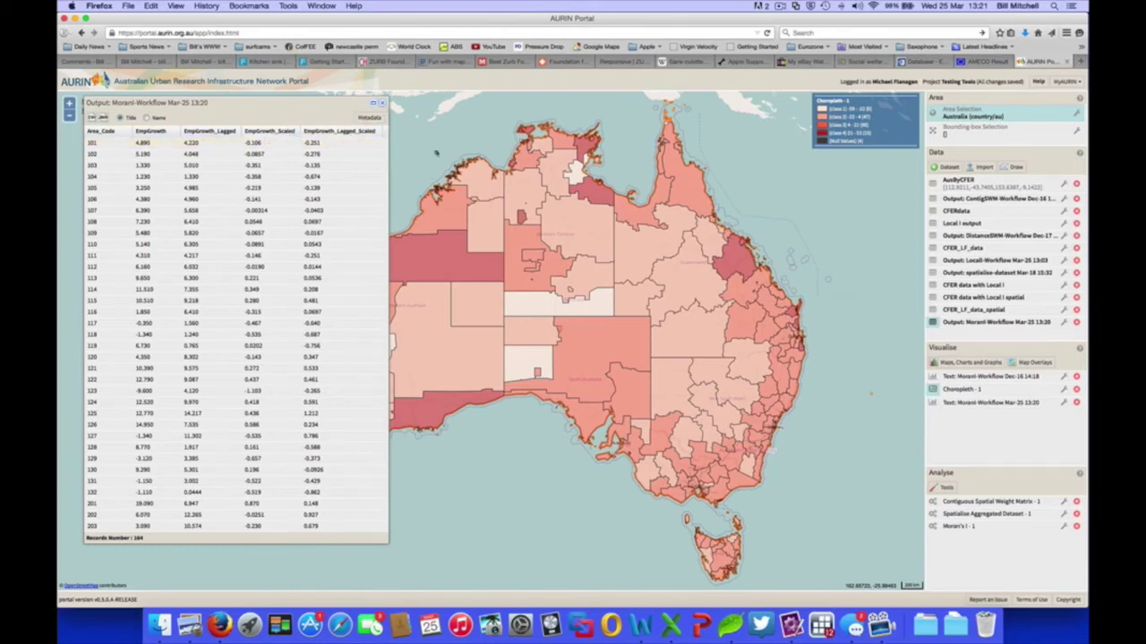
key("Escape")
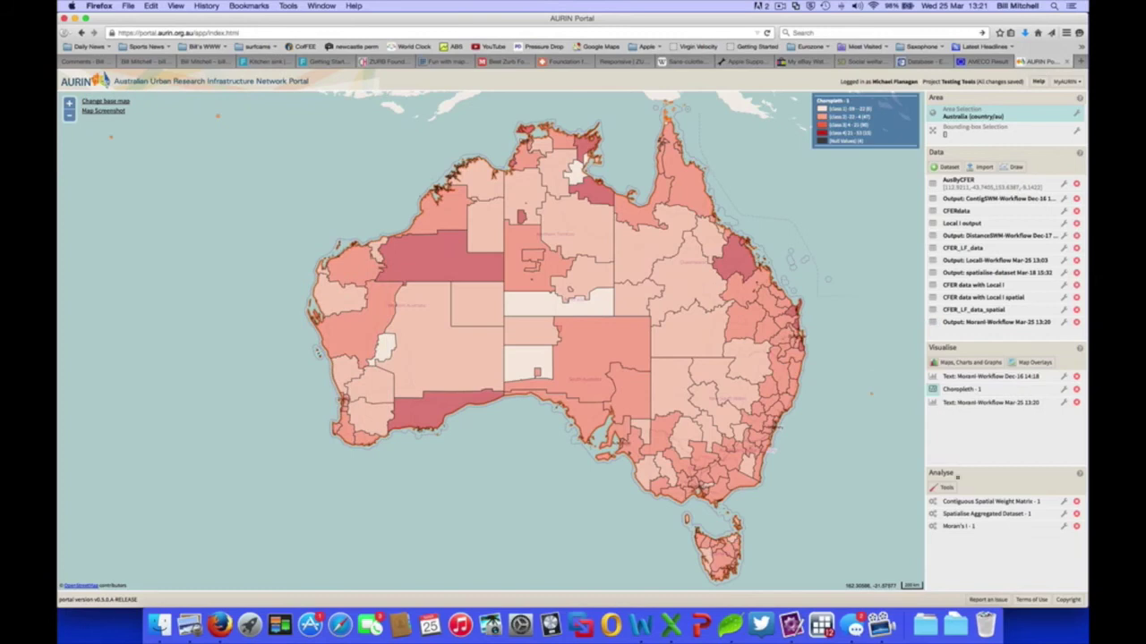
Set up the Moran's I Scatter Plot with CFER_LF_data and the ContigSWM weight matrix
left_click(946, 488)
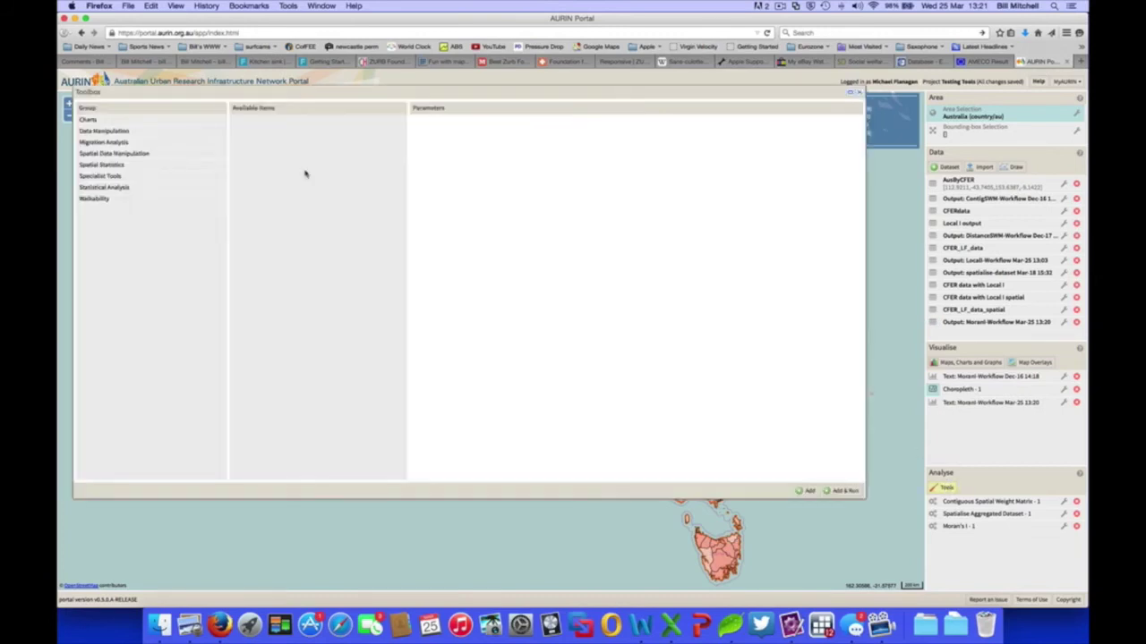
left_click(90, 122)
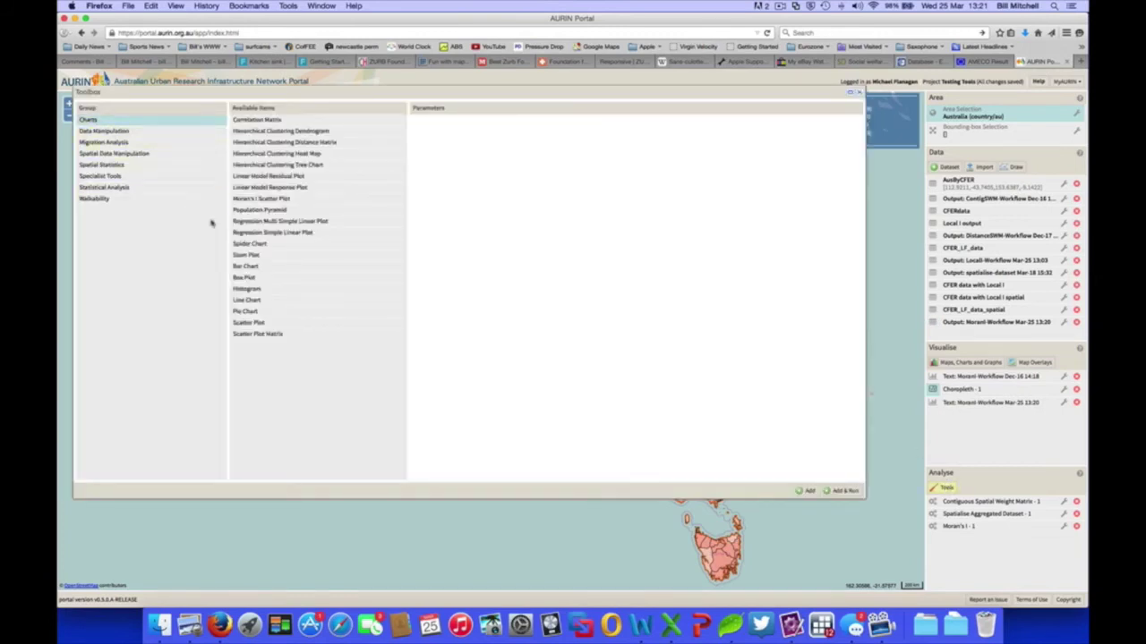
left_click(260, 201)
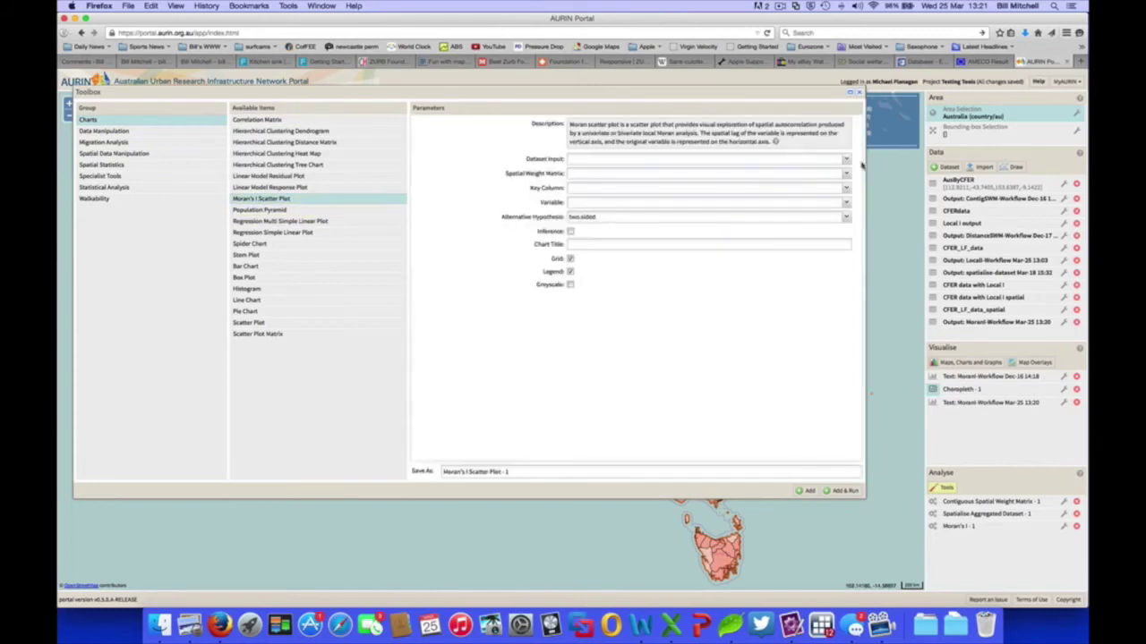
left_click(845, 160)
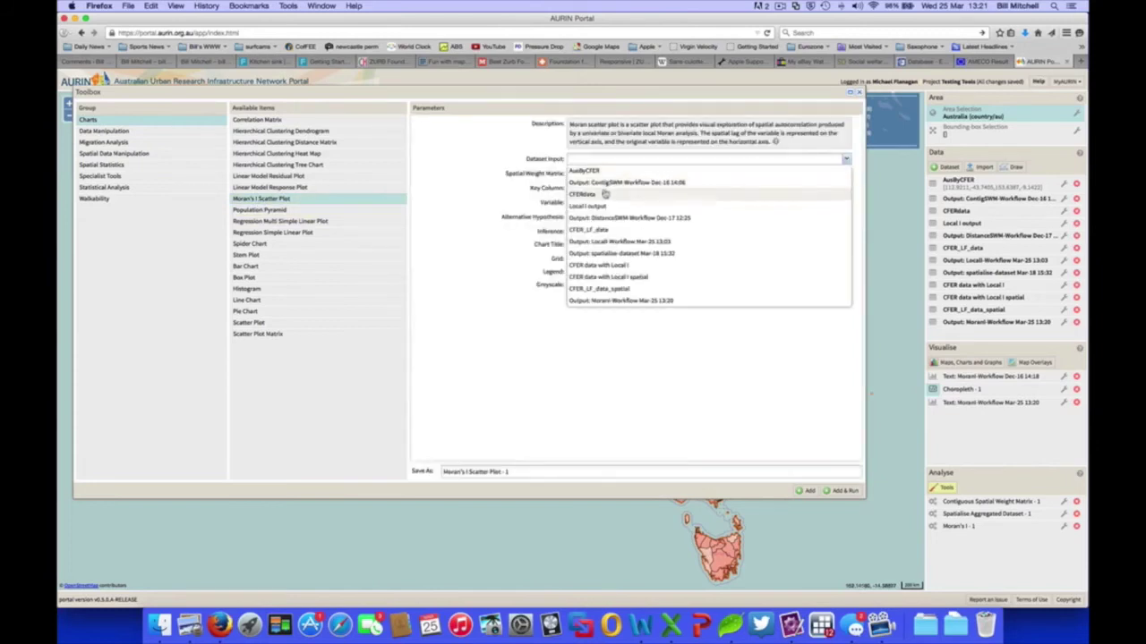
left_click(650, 231)
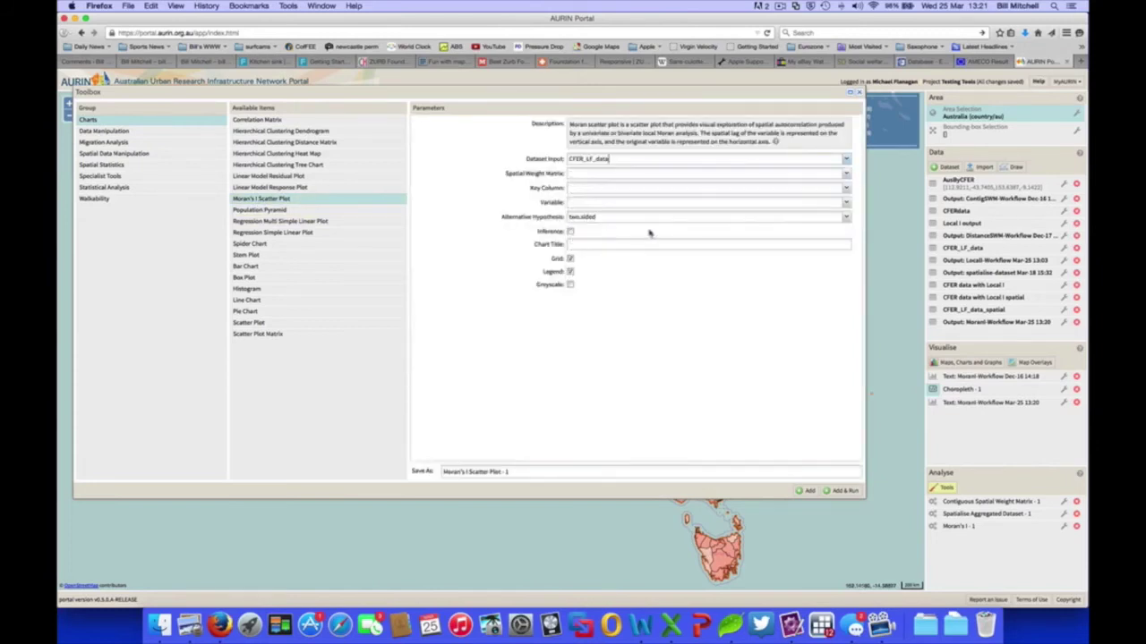
left_click(845, 174)
left_click(627, 197)
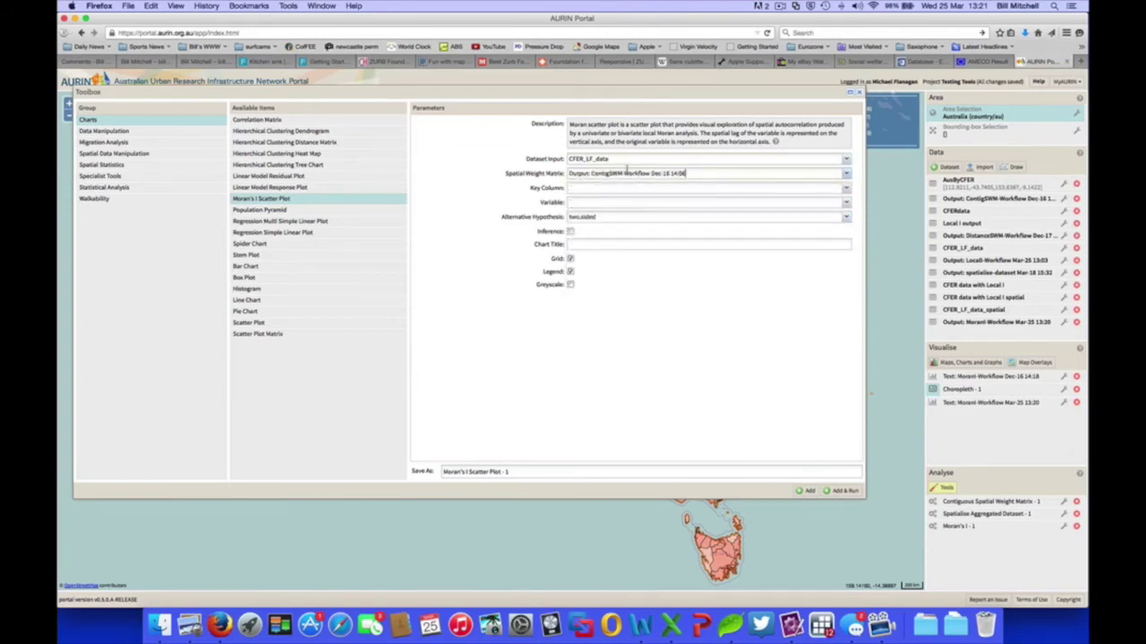
Use key Area_Code, variable EmpGrowth, title 'Employment Growth 2001 to 2006', and run the plot
left_click(845, 190)
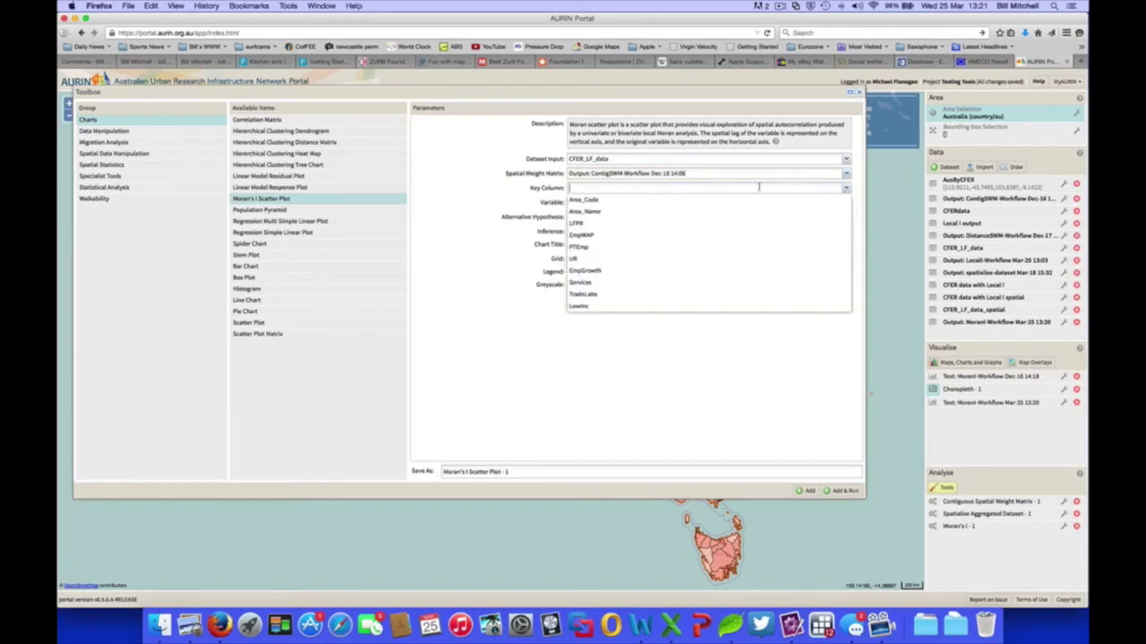
left_click(612, 199)
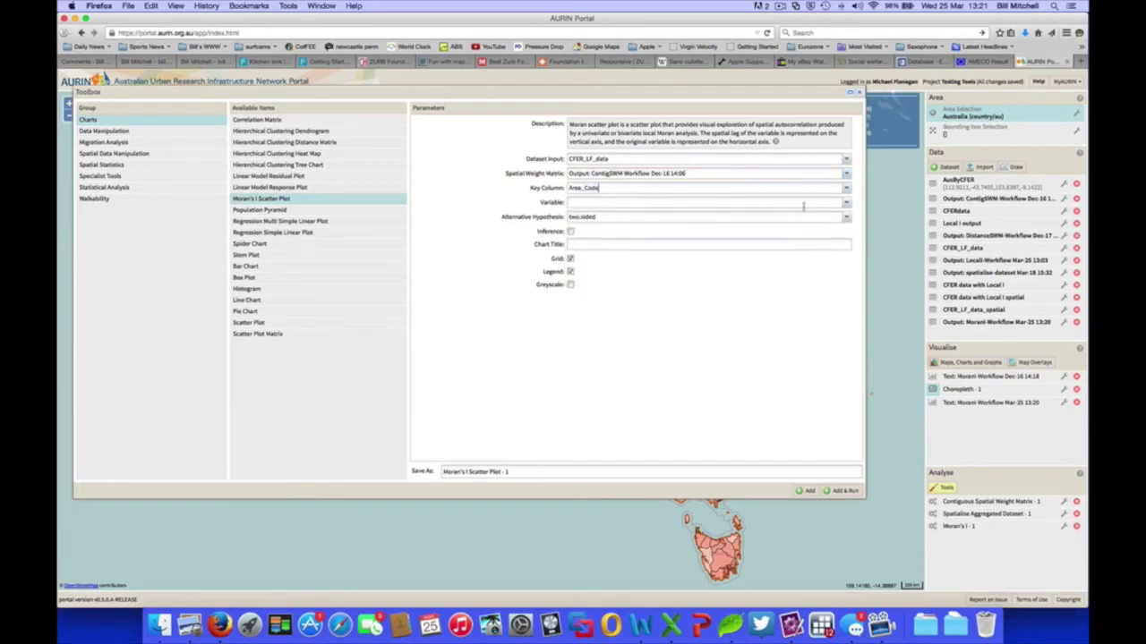
left_click(845, 203)
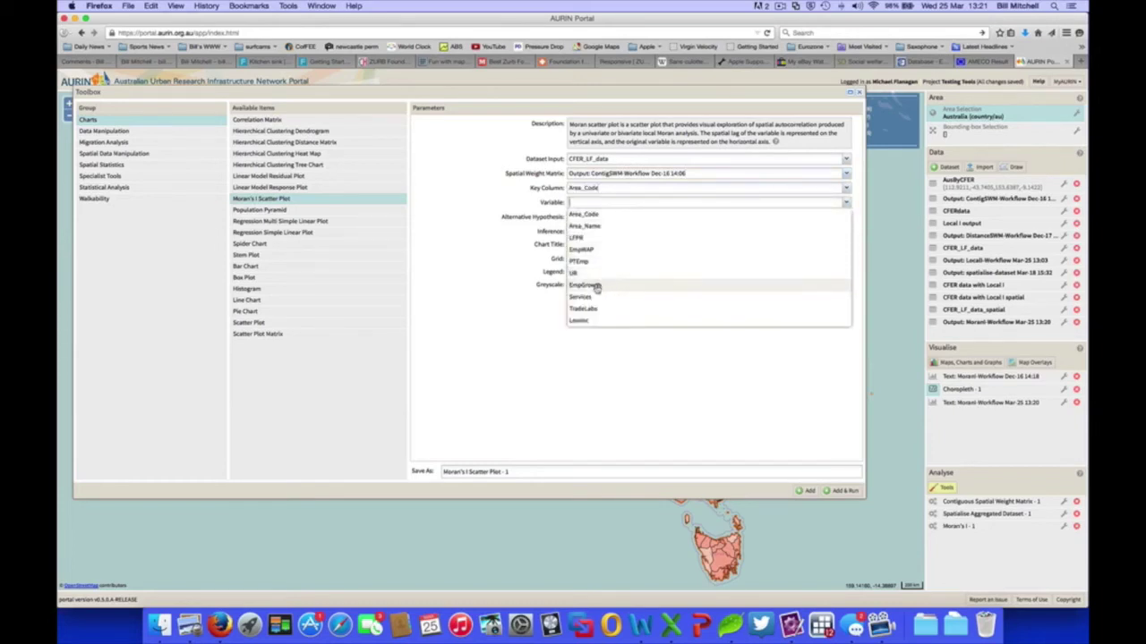
left_click(596, 287)
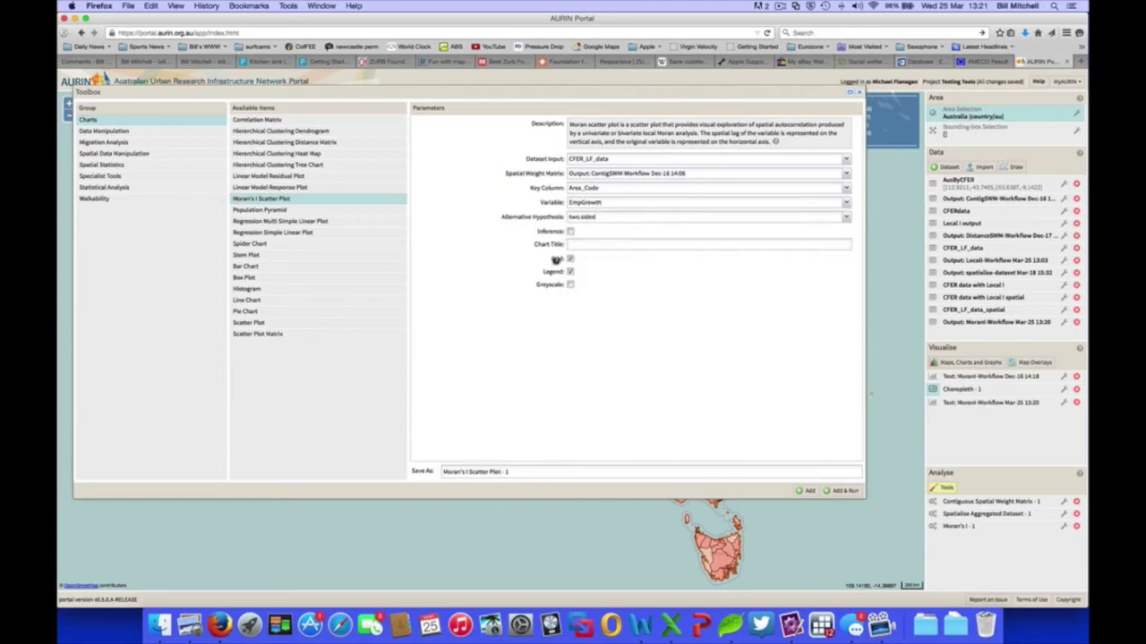
left_click(580, 243)
type("Employment Growth 2001 to 2006")
left_click(845, 491)
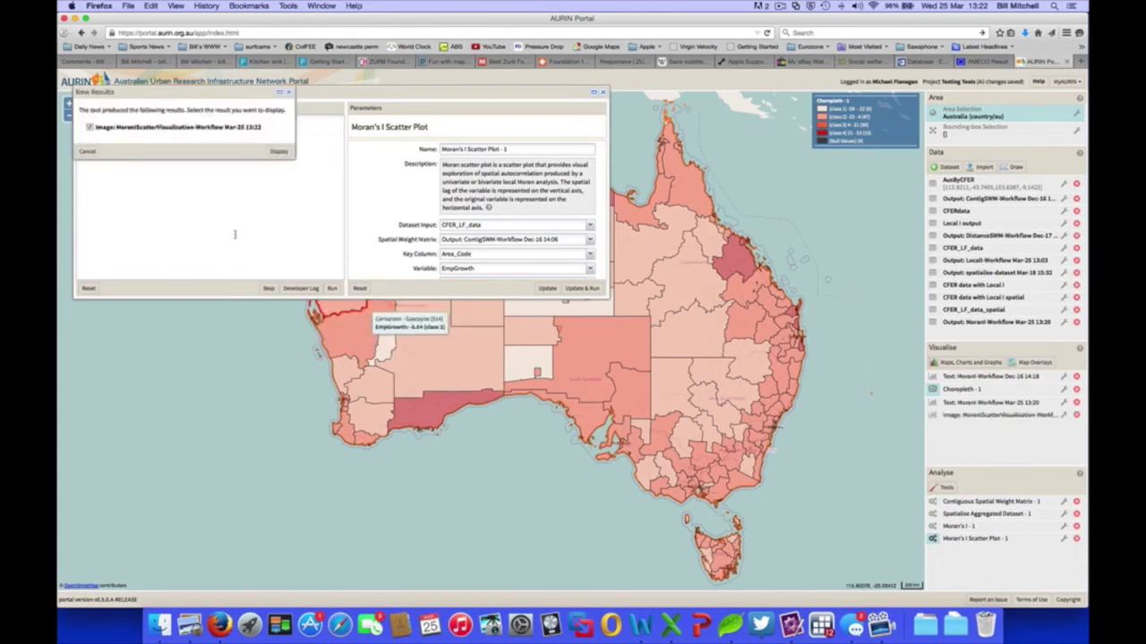
View the Employment Growth 2001 to 2006 scatter plot (I ≈ 0.0525), then close it and the run panel
left_click(278, 152)
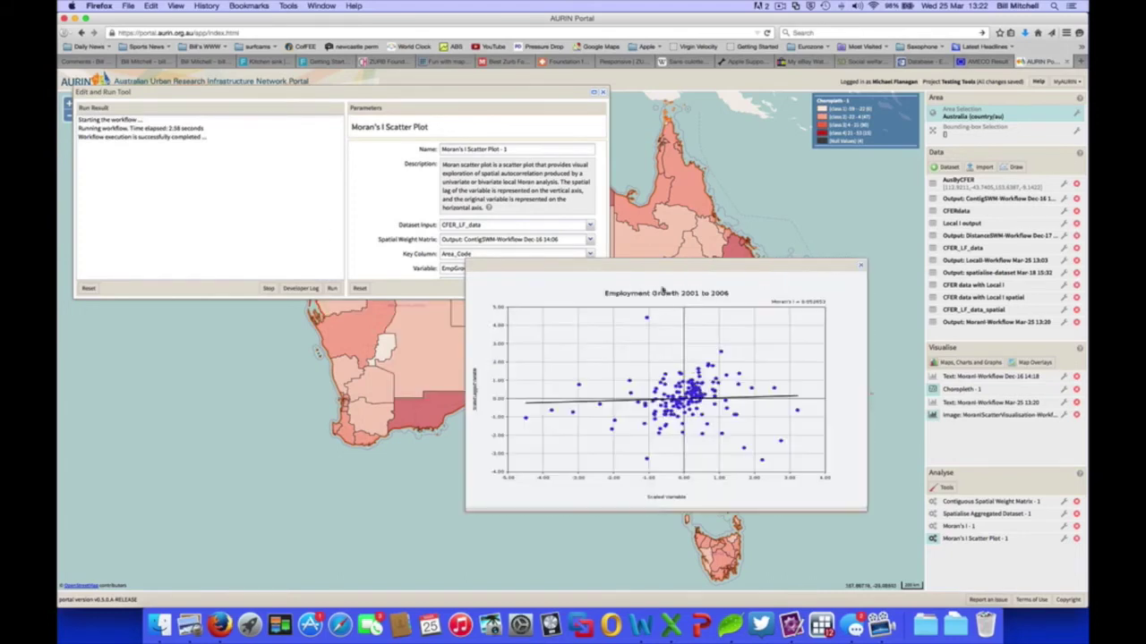
left_click_drag(656, 269, 499, 221)
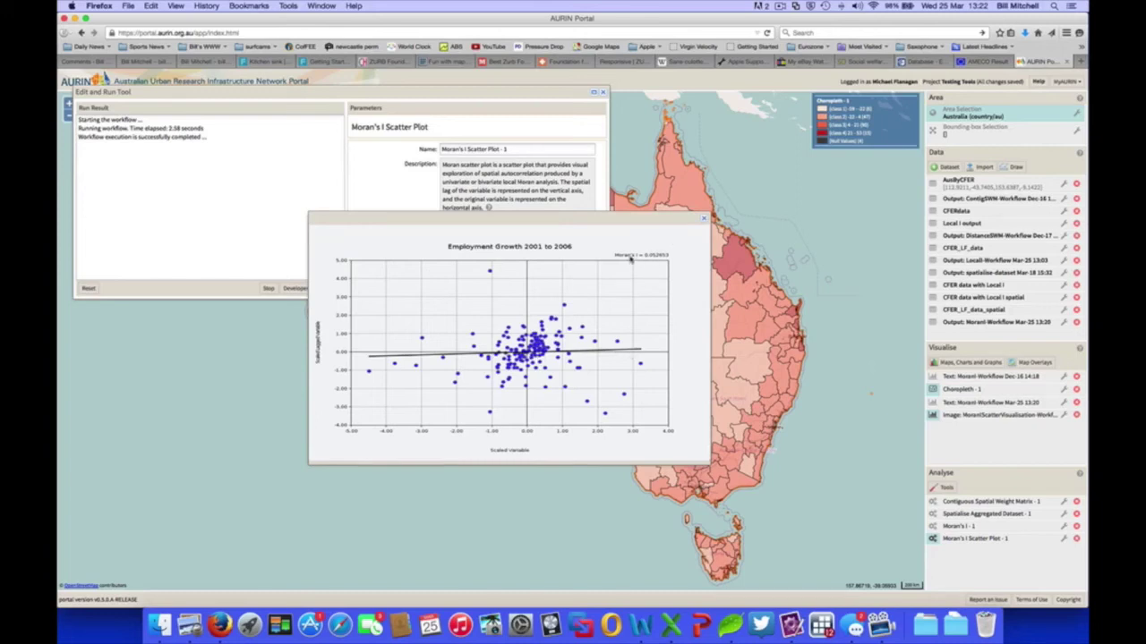
left_click(703, 219)
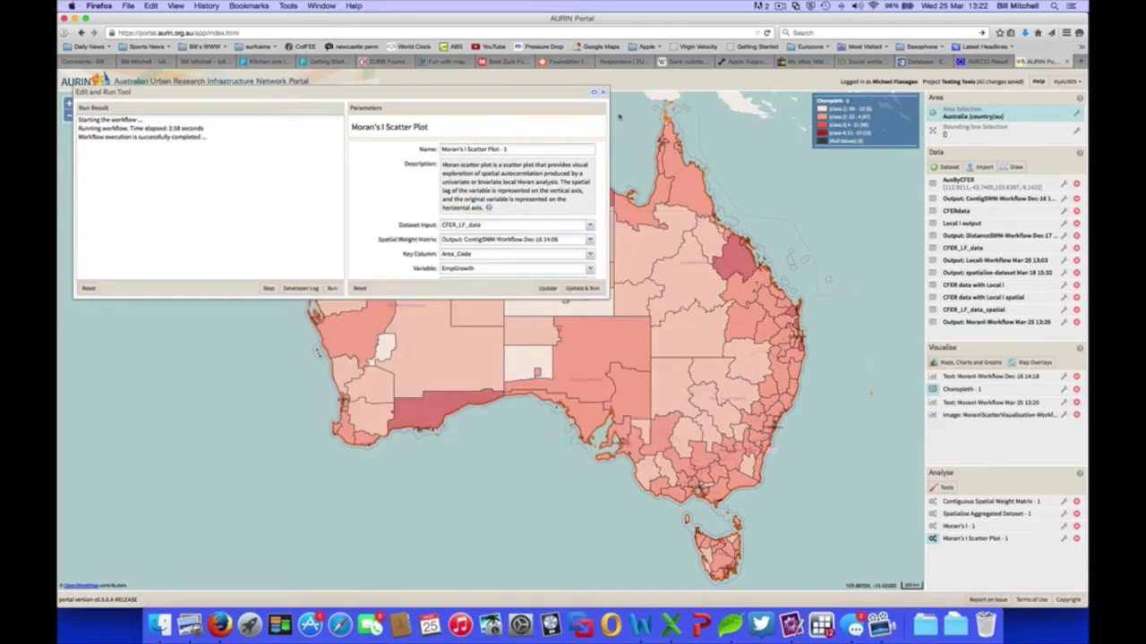
left_click(603, 93)
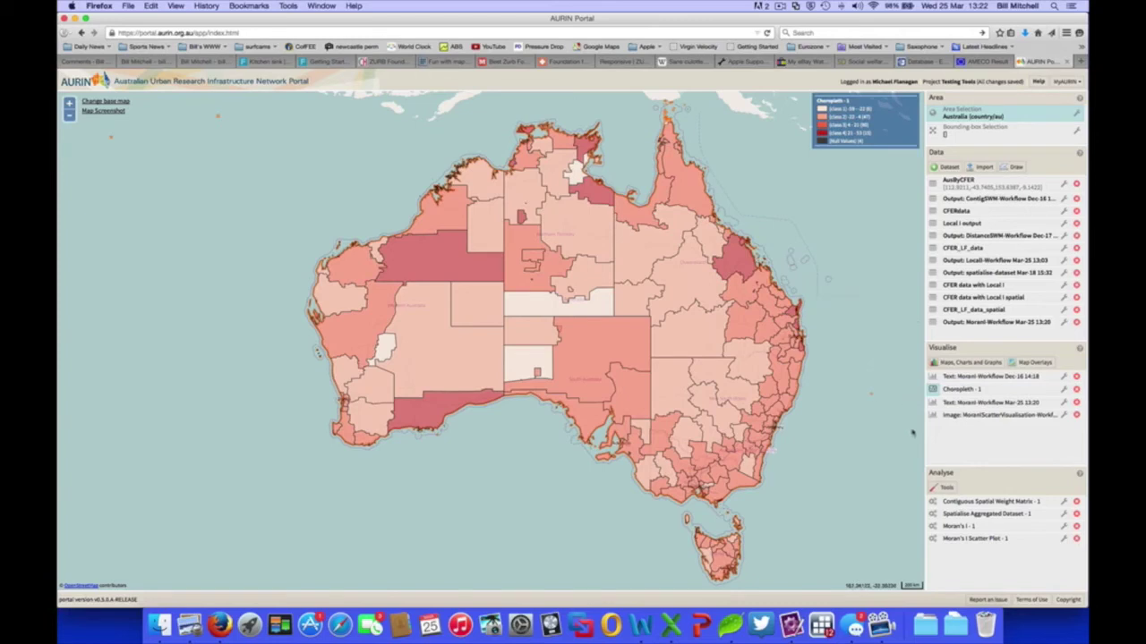
Set up Local Moran's I with CFER_LF_data and the ContigSWM weight matrix
left_click(945, 488)
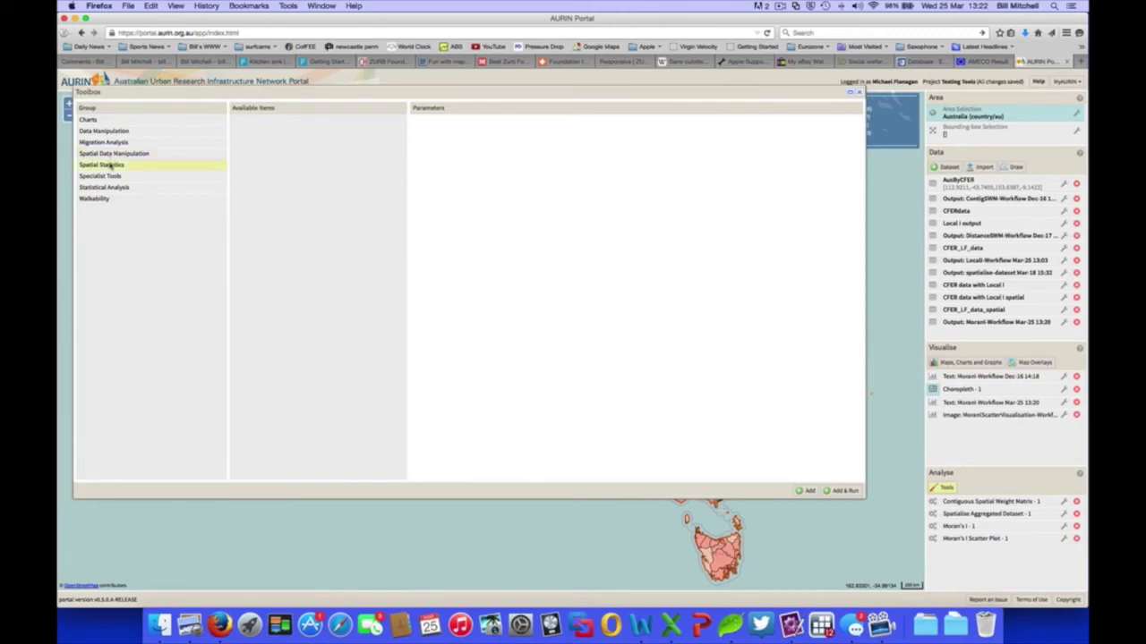
left_click(110, 166)
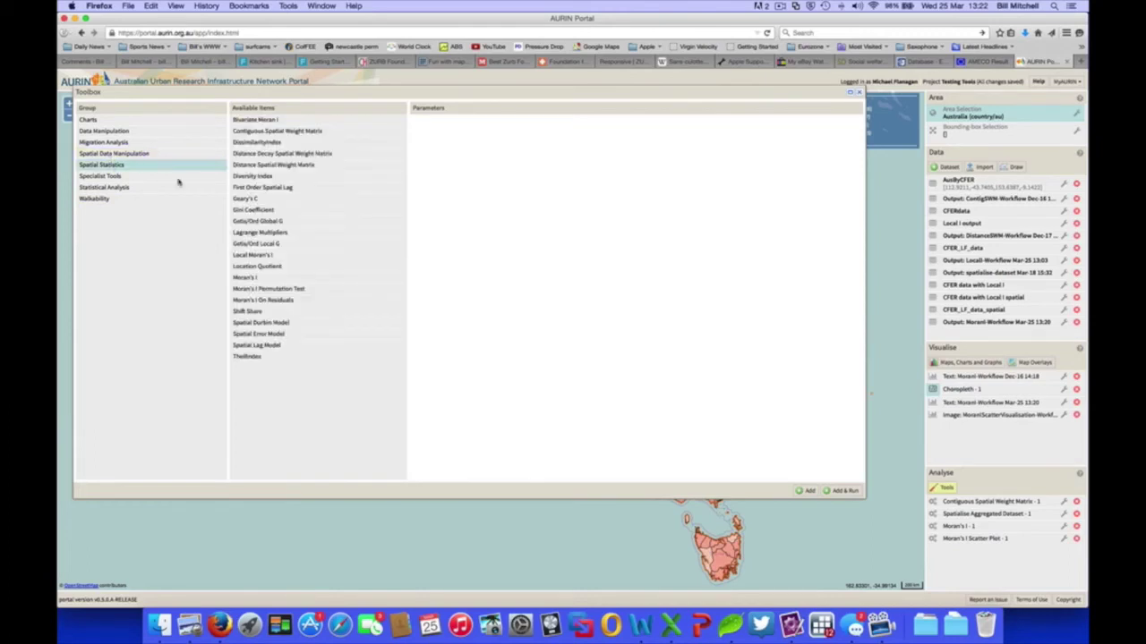
left_click(260, 257)
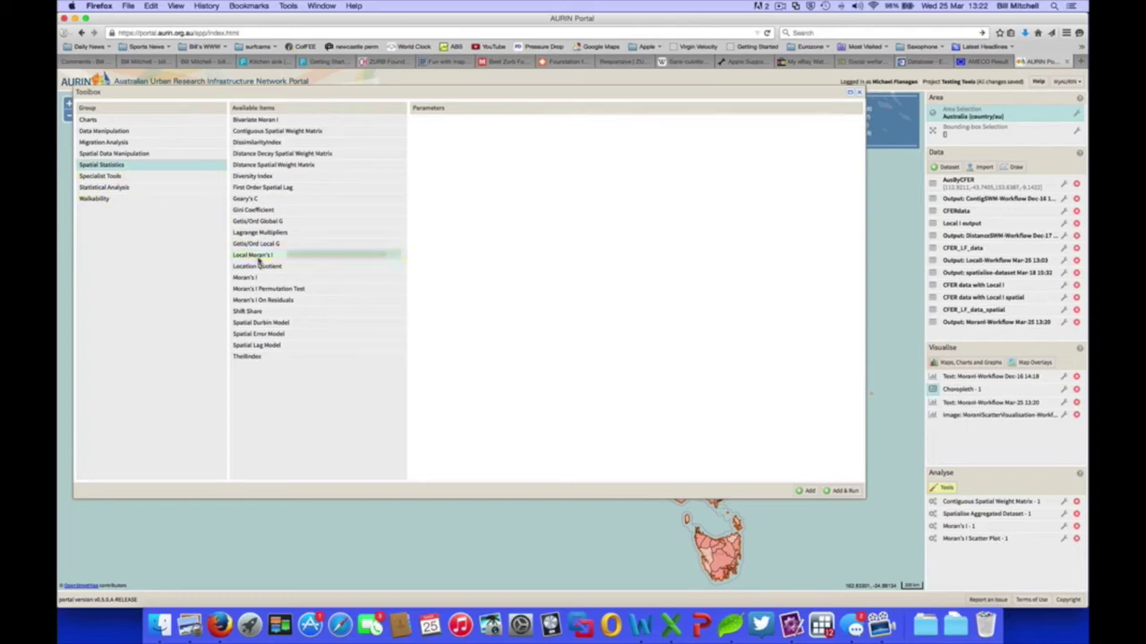
left_click(846, 143)
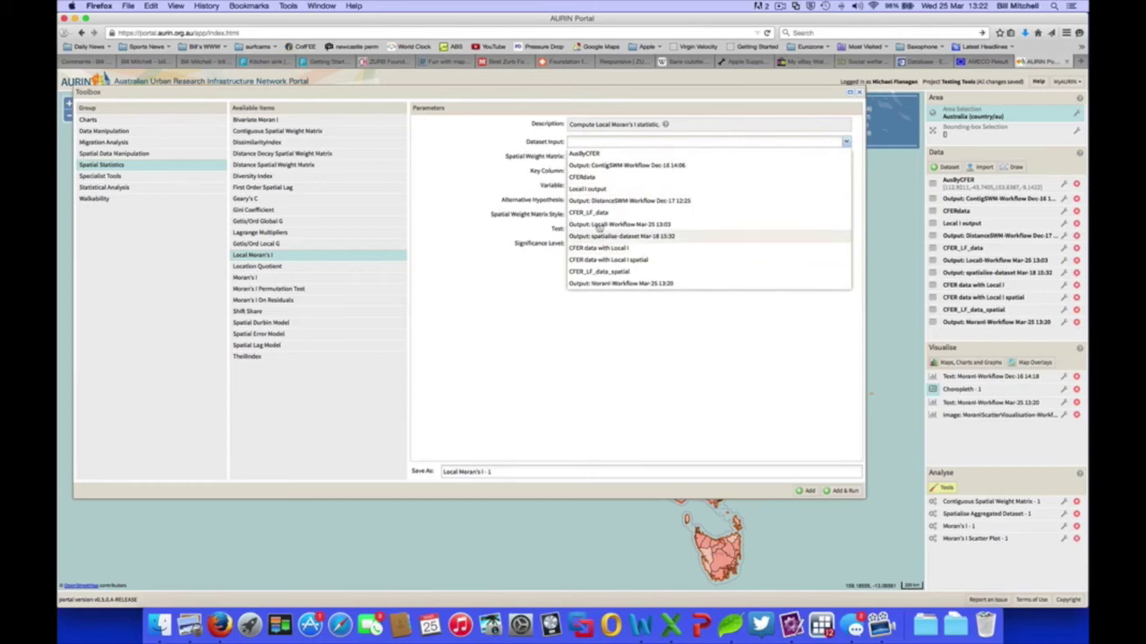
left_click(601, 213)
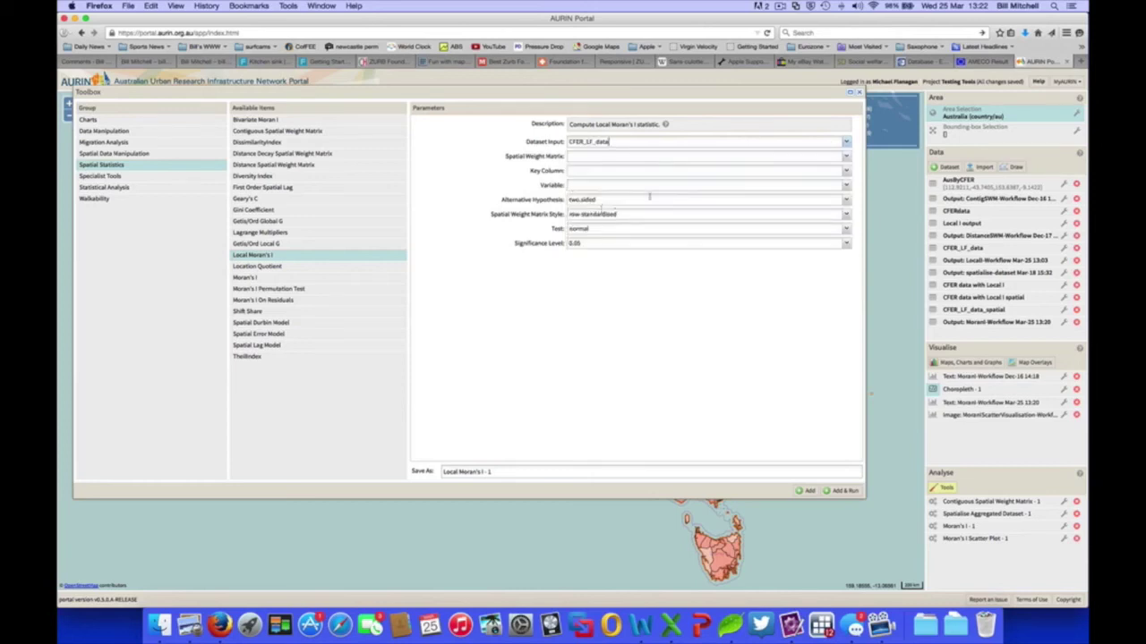
left_click(846, 157)
left_click(641, 180)
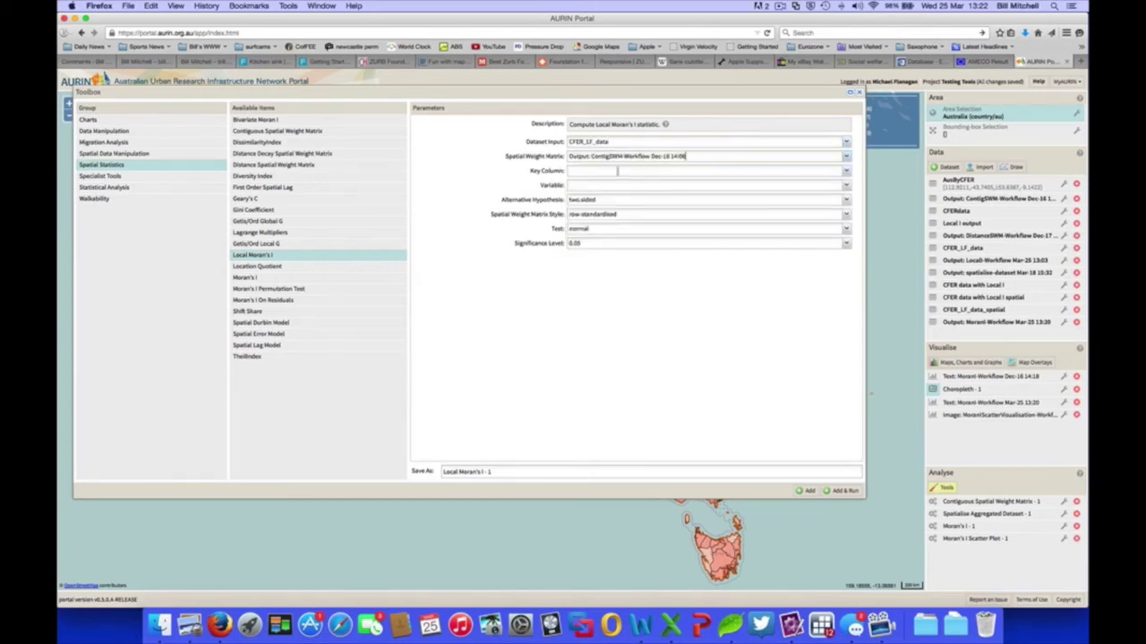
Use Area_Code as key and EmpGrowth as variable, then run Local Moran's I
left_click(846, 170)
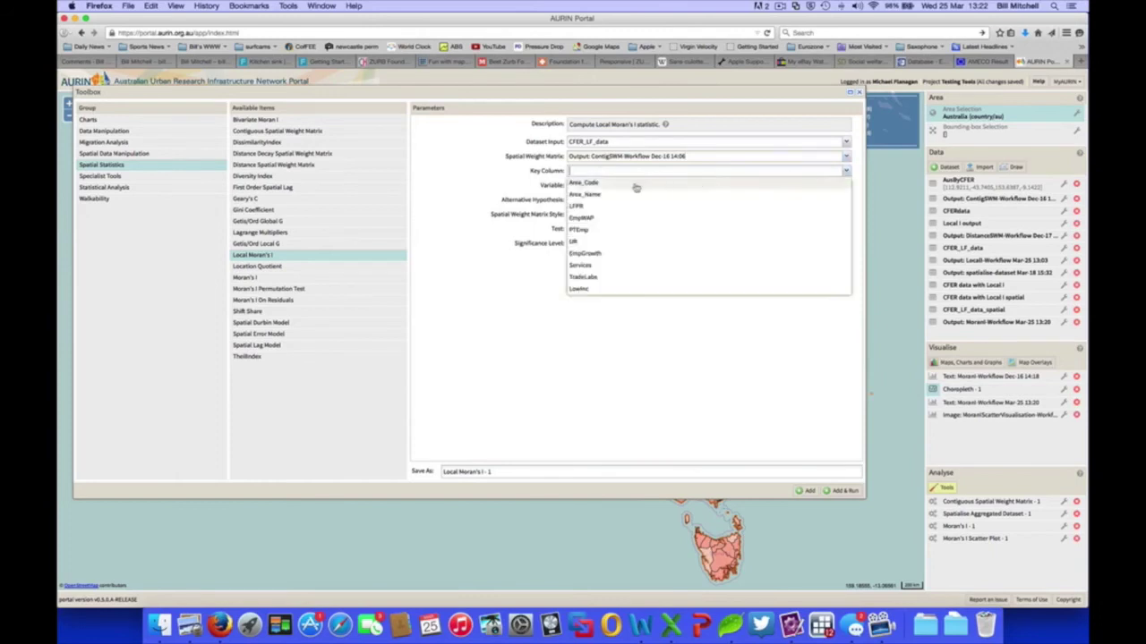
left_click(846, 183)
left_click(845, 185)
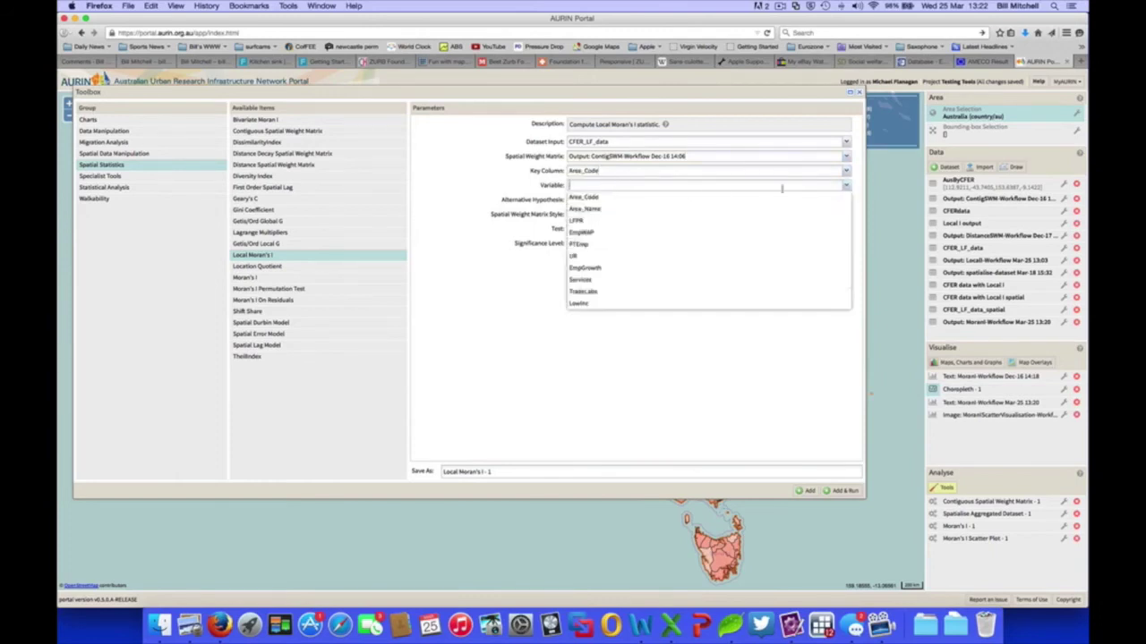
left_click(591, 268)
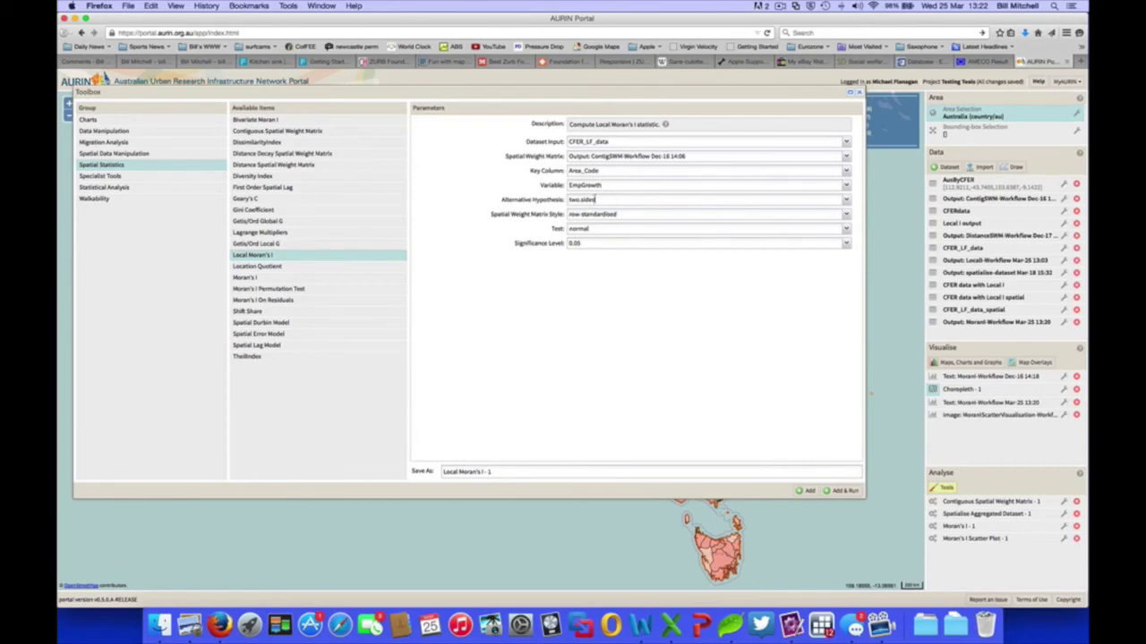
left_click(843, 492)
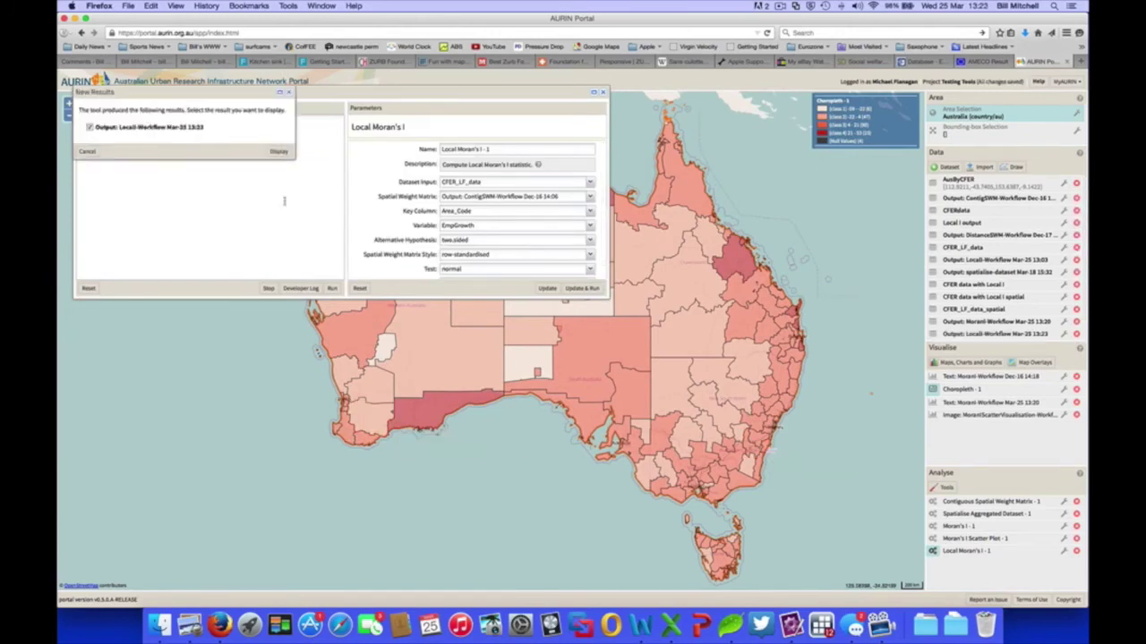
Open the LocalI-Workflow Mar-25 13:23 table of Ii, p-values and significance groups, then close it
left_click(278, 152)
left_click(278, 151)
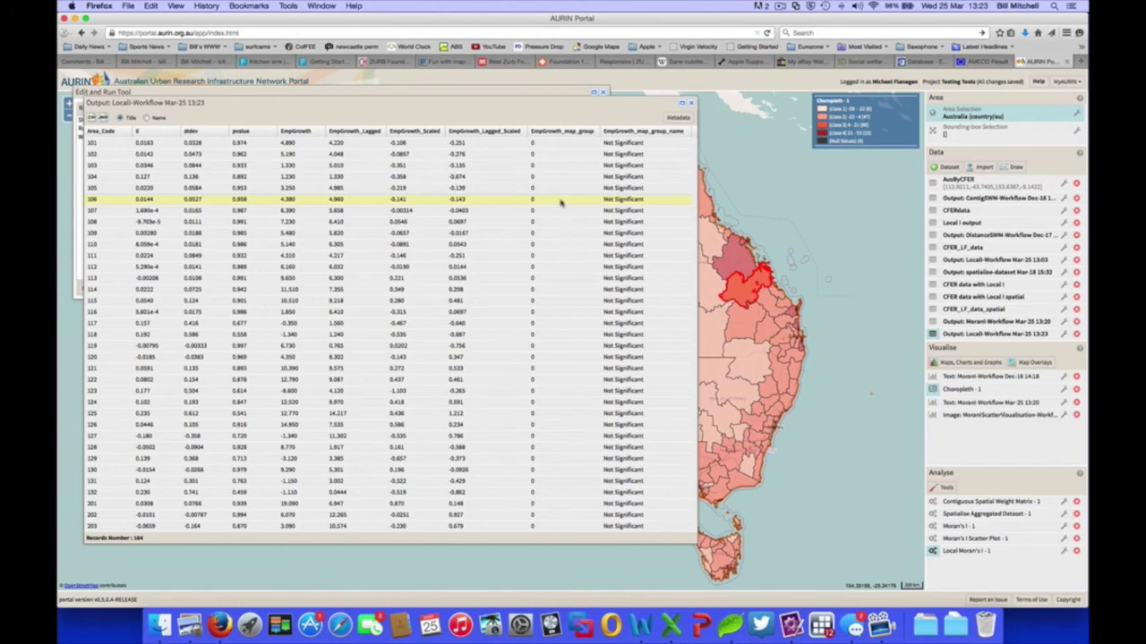
left_click(690, 106)
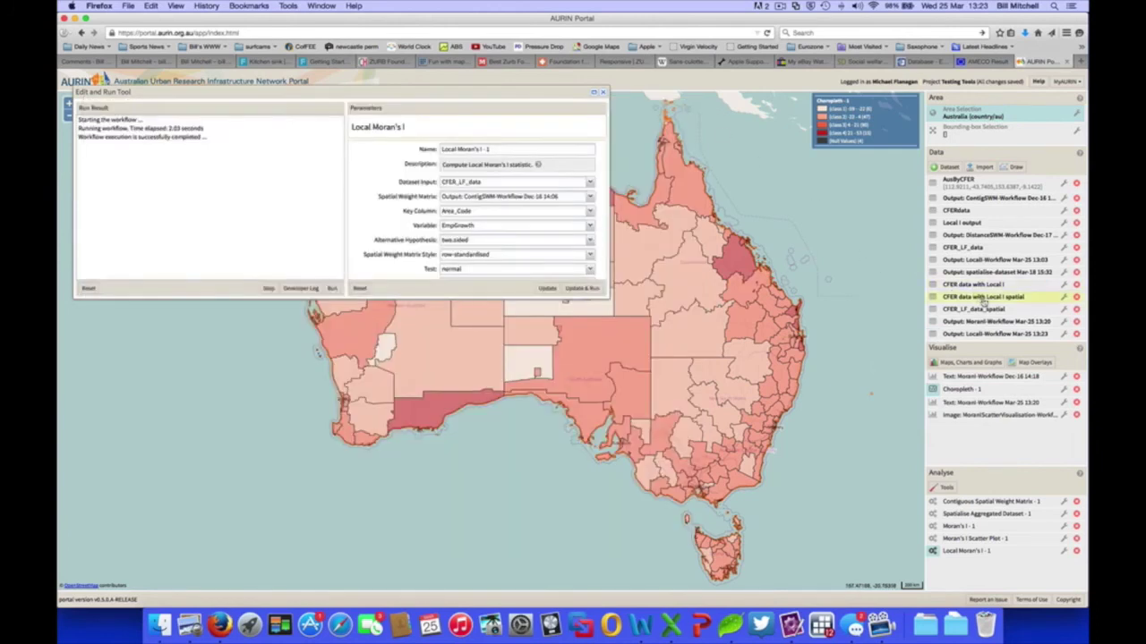
Inspect row 105 of CFER data with Local I spatial, close the Moran's I run, hide Choropleth - 1
left_click(933, 299)
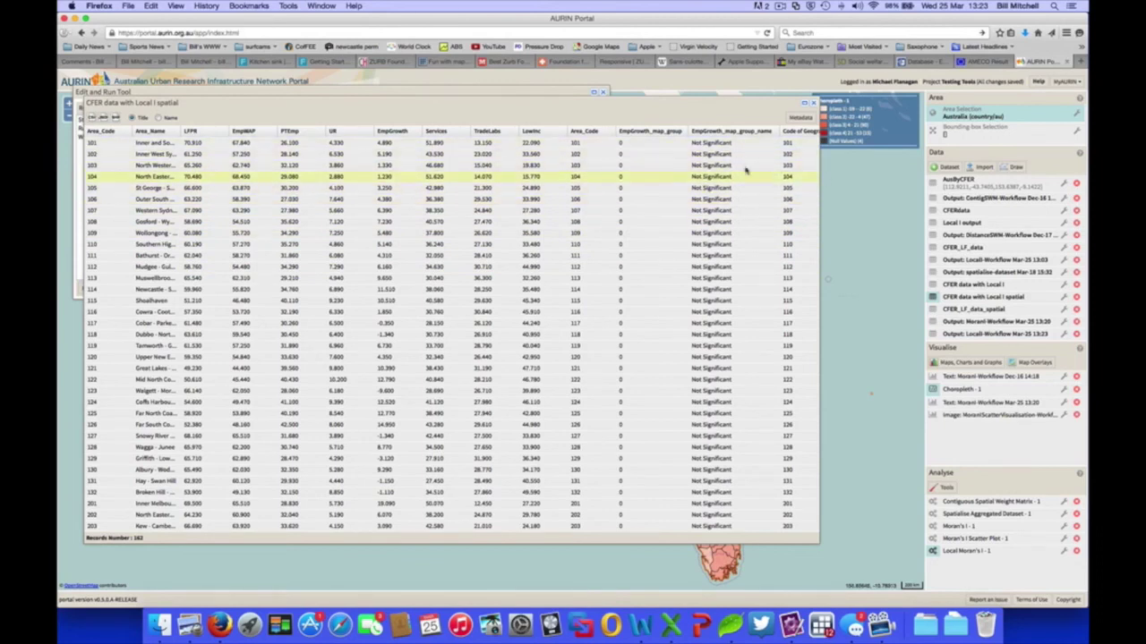
left_click(711, 184)
left_click(813, 104)
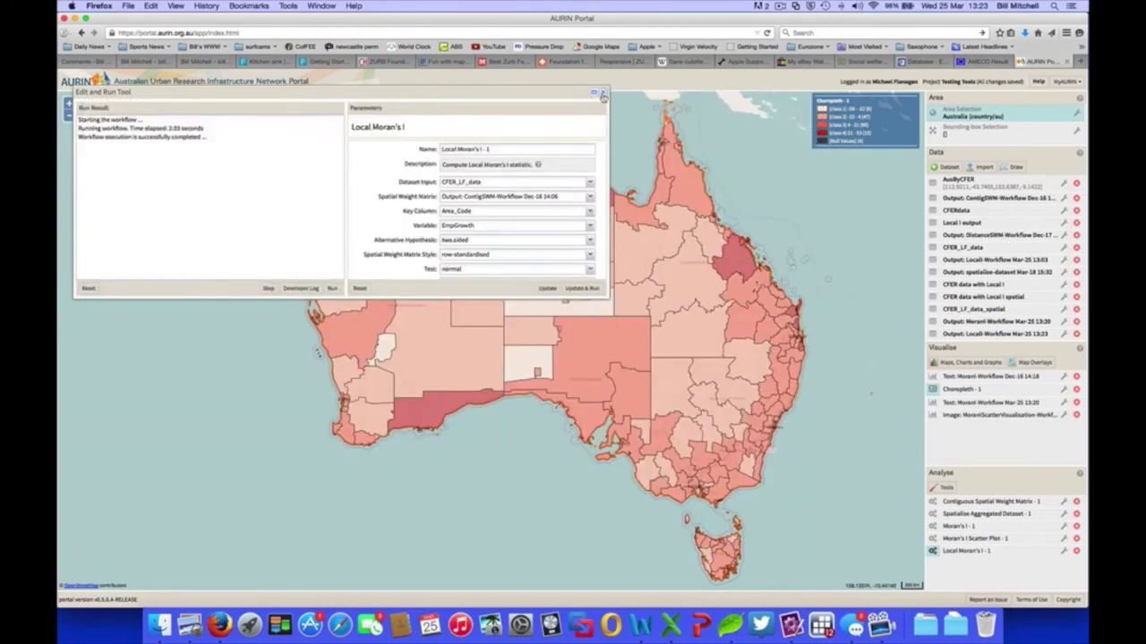
left_click(603, 97)
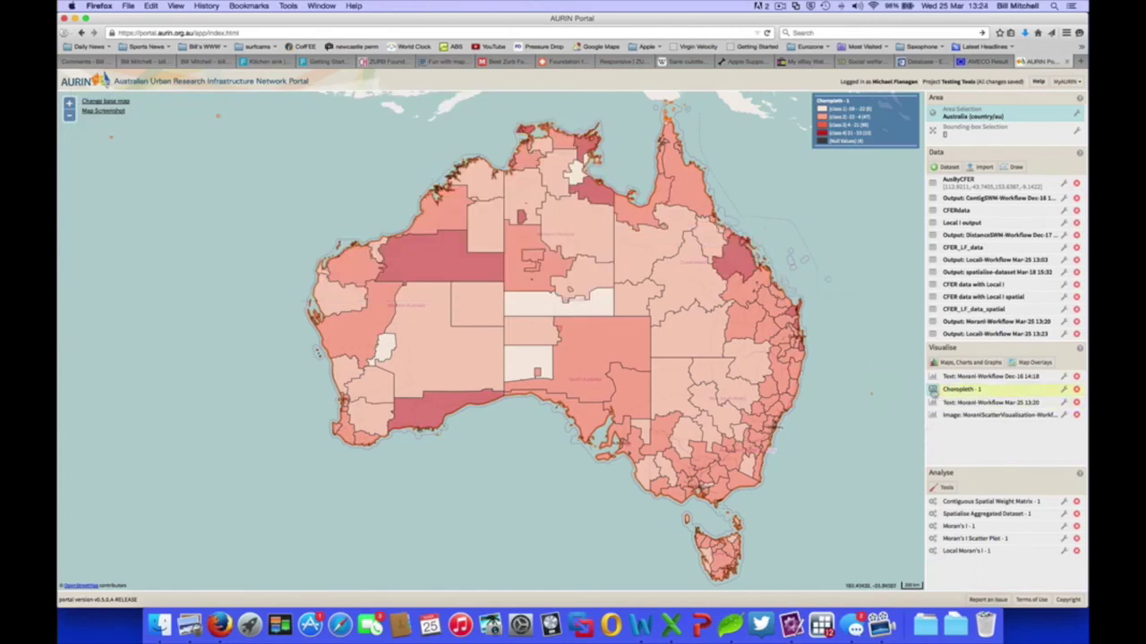
left_click(933, 390)
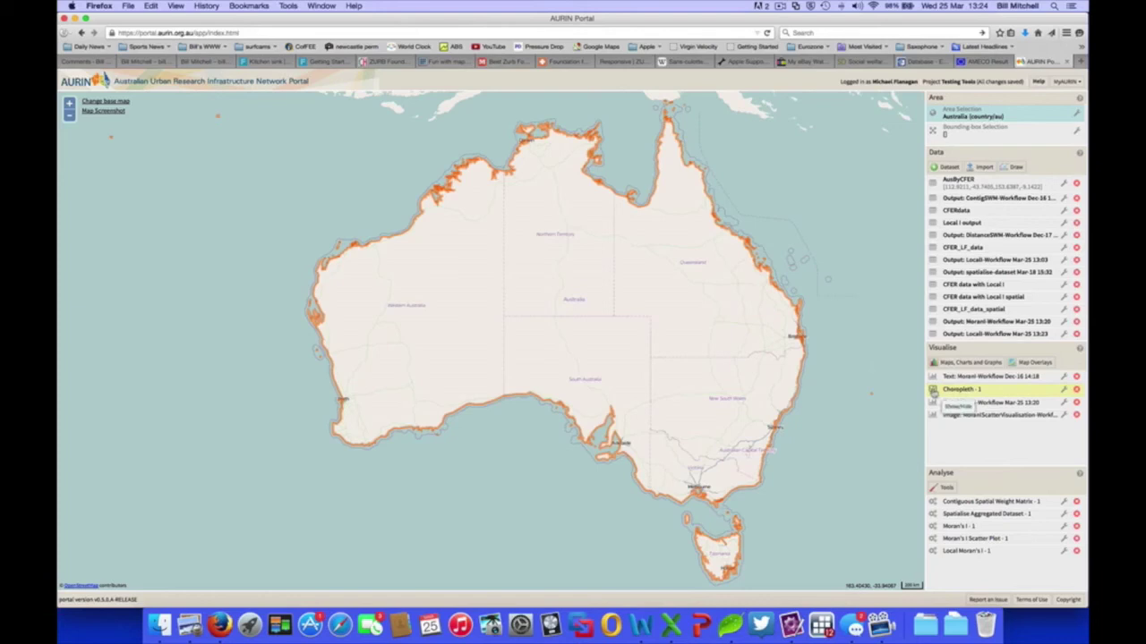
Start a choropleth of EmpGrowth_map_group from the CFER data with Local I spatial dataset
left_click(964, 363)
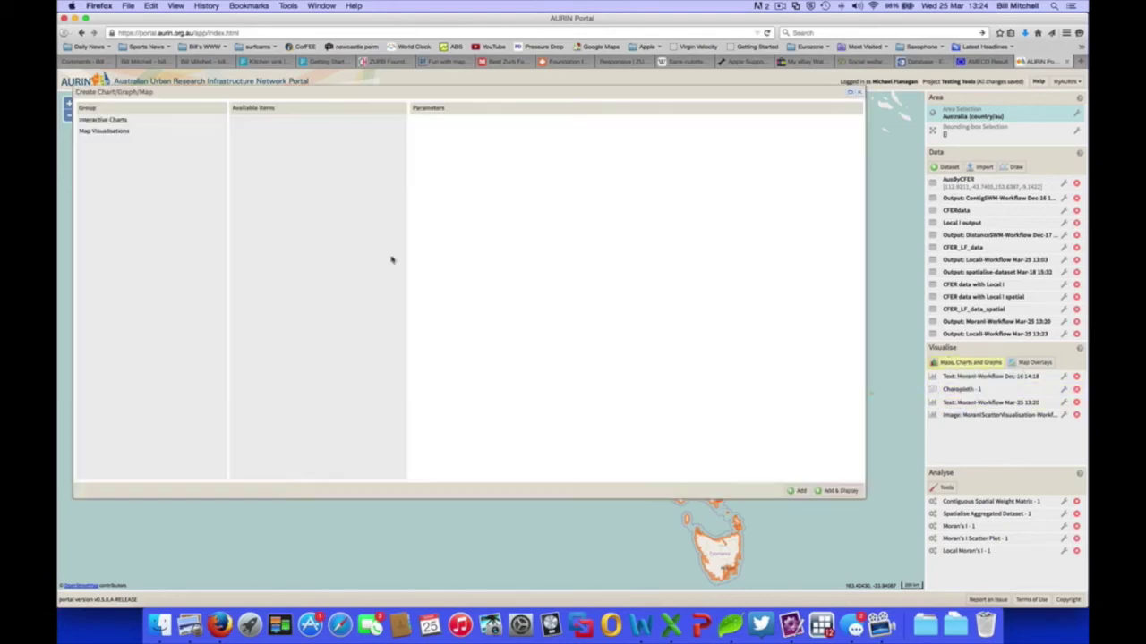
left_click(105, 132)
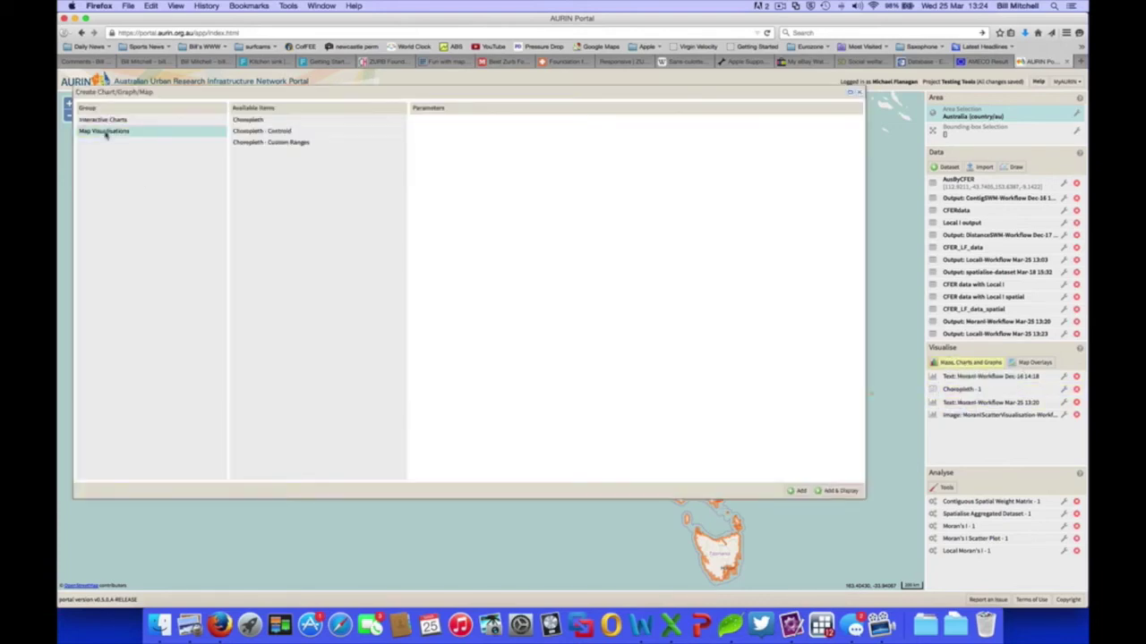
left_click(252, 119)
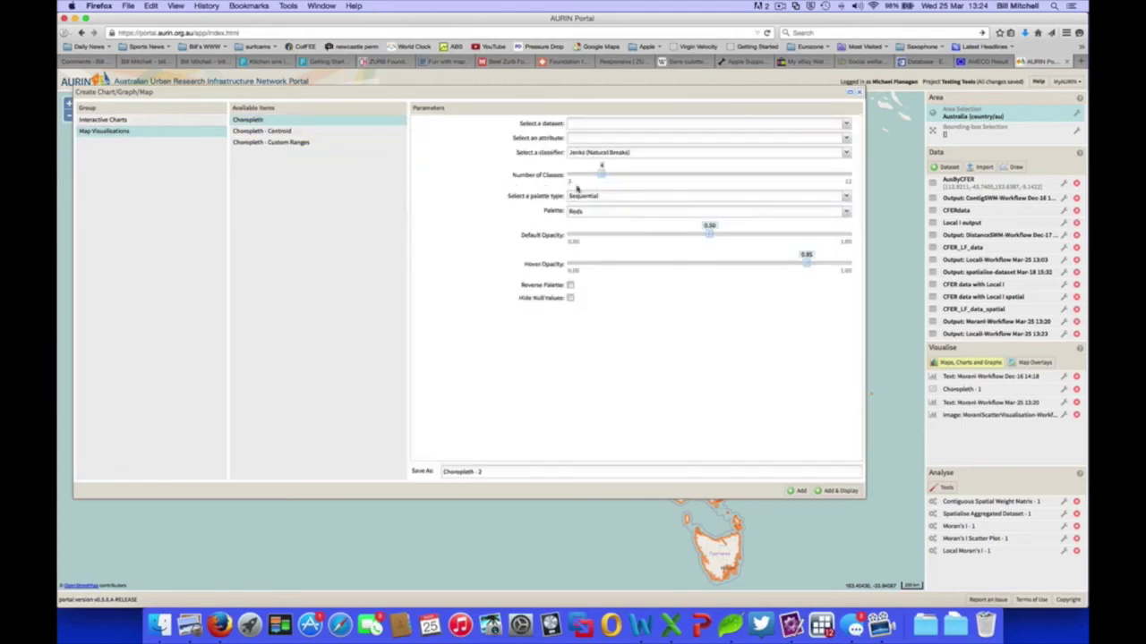
left_click(845, 124)
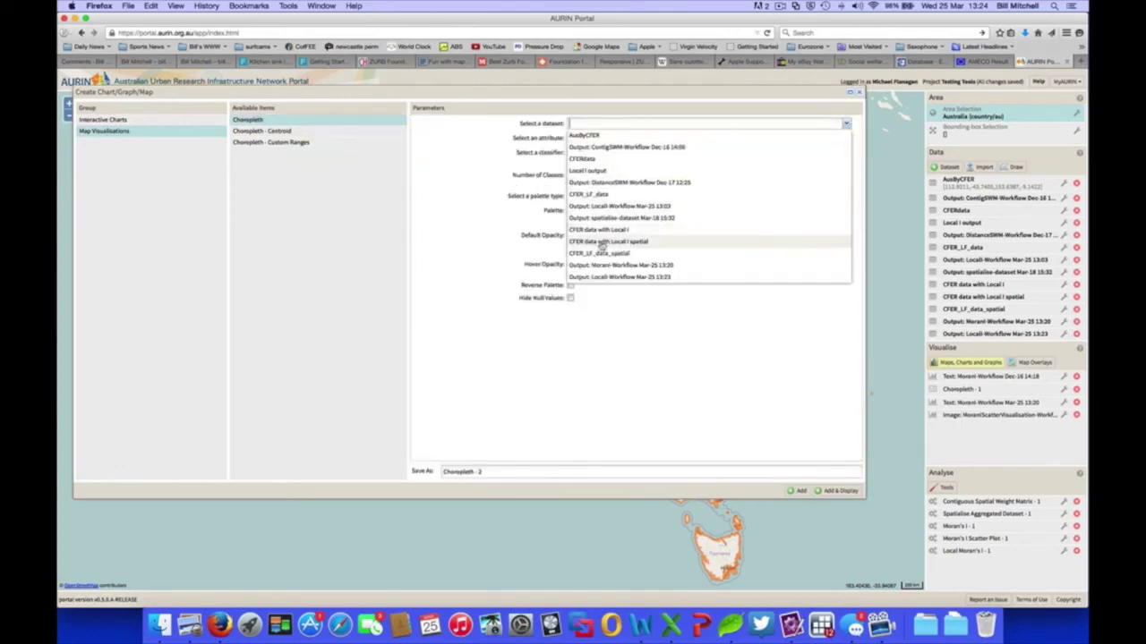
left_click(602, 243)
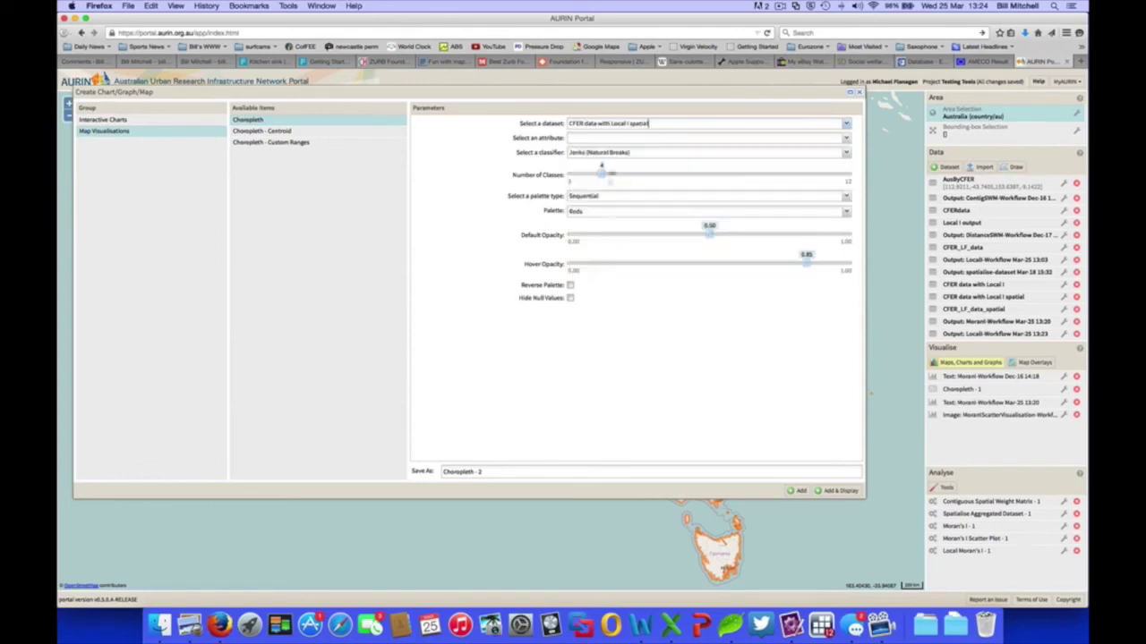
left_click(846, 139)
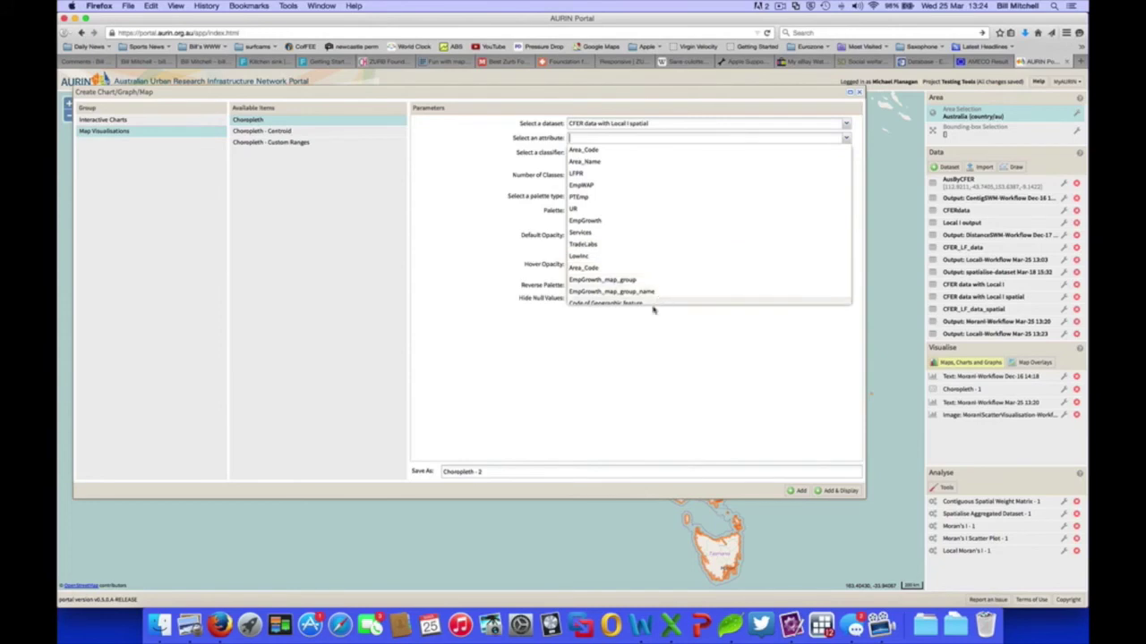
left_click(631, 280)
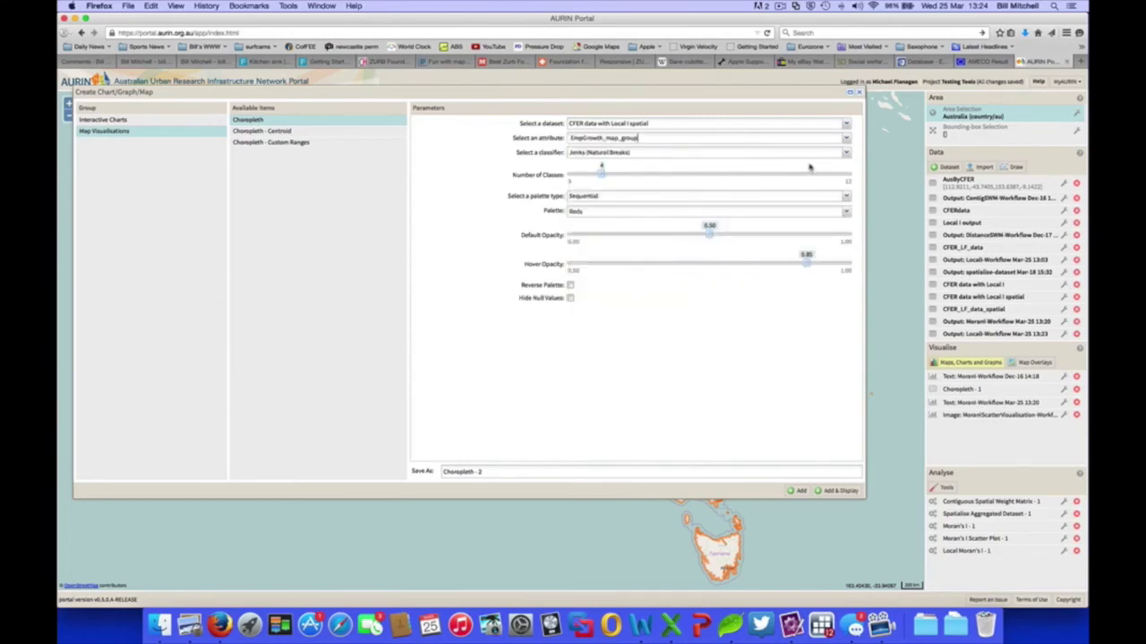
Use Pre-classified, EmpGrowth_map_group_name labels, 5 classes and Diverging GreyRedBlue, then display it
left_click(844, 154)
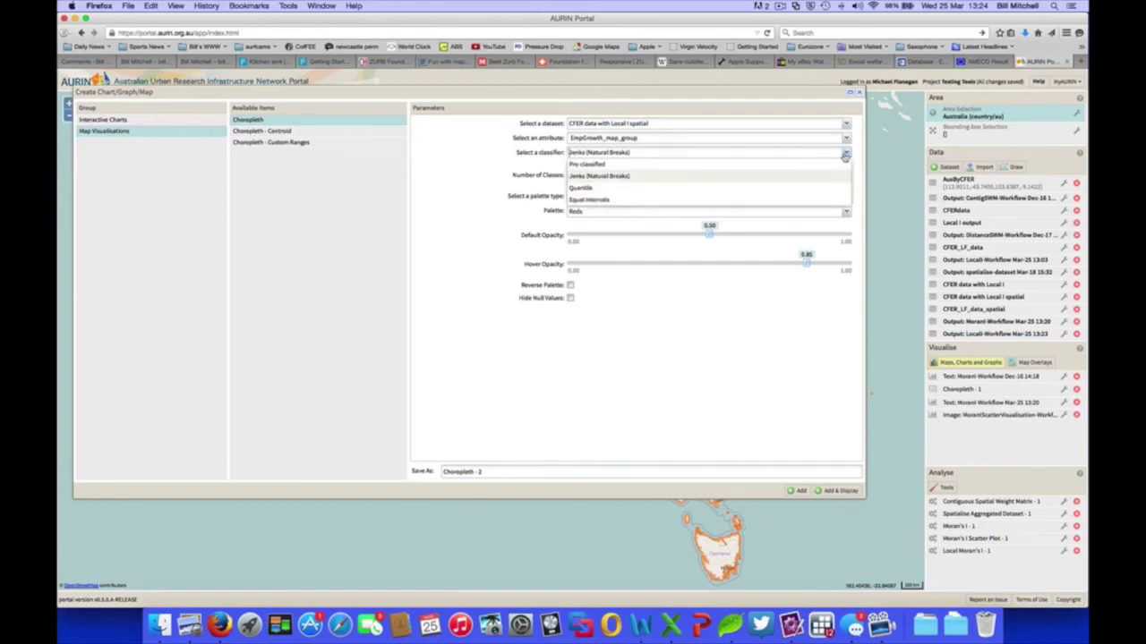
left_click(596, 164)
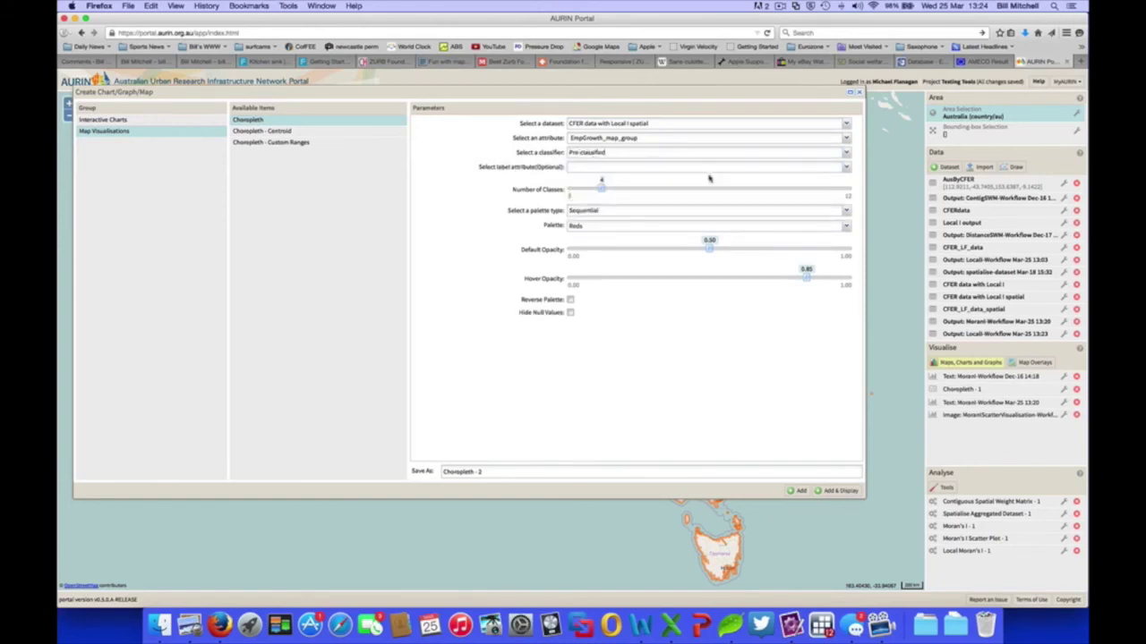
left_click(845, 167)
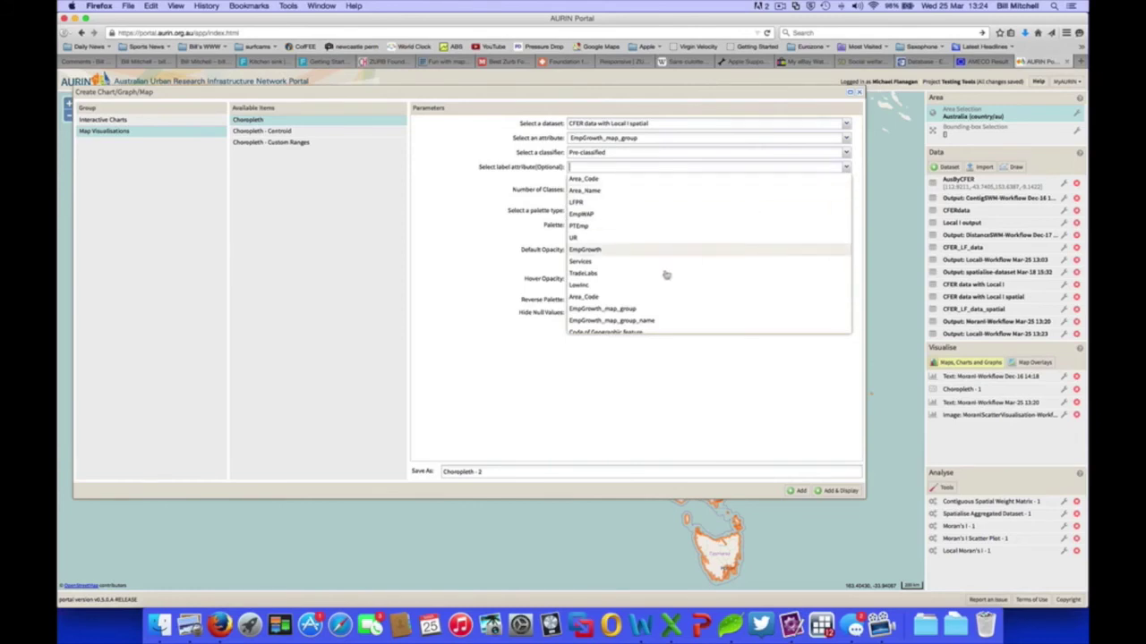
left_click(632, 321)
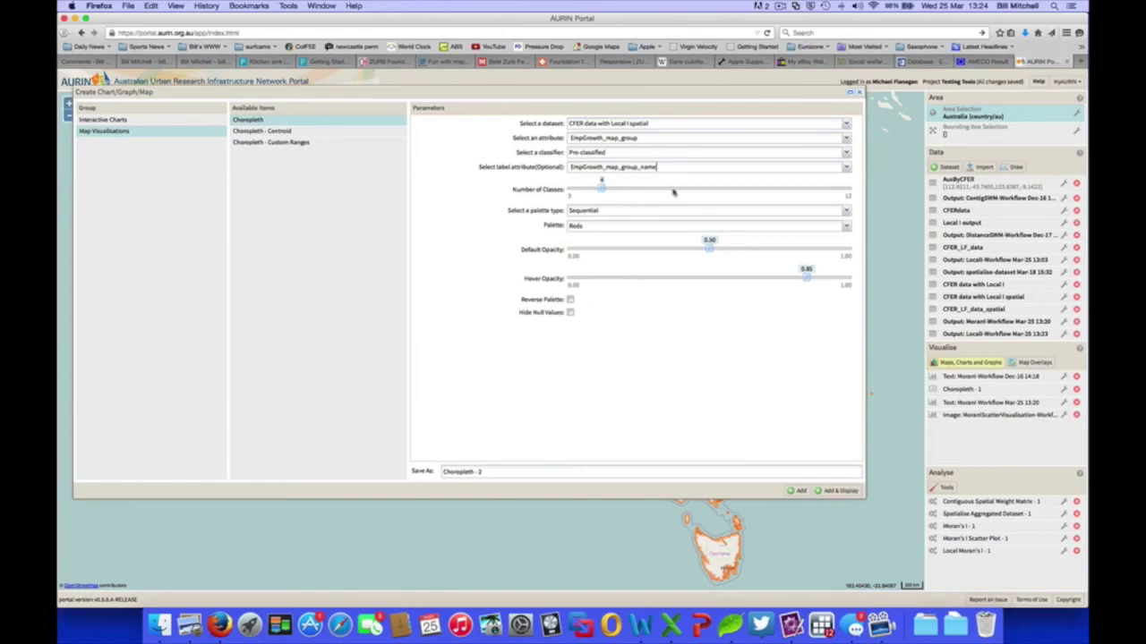
left_click(623, 192)
left_click(845, 213)
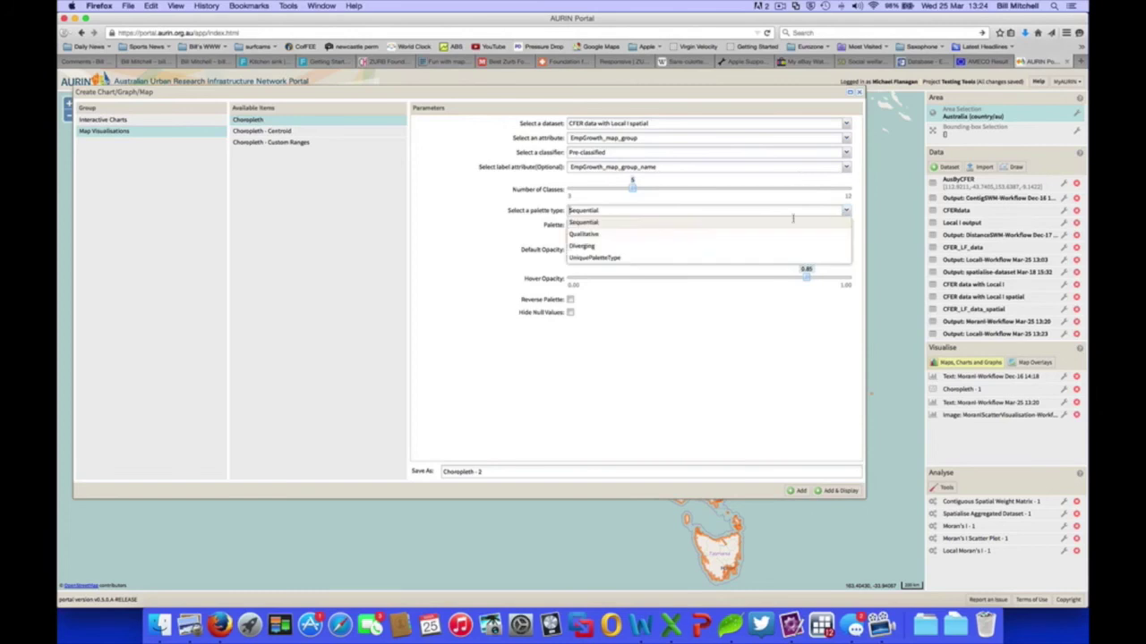
left_click(611, 248)
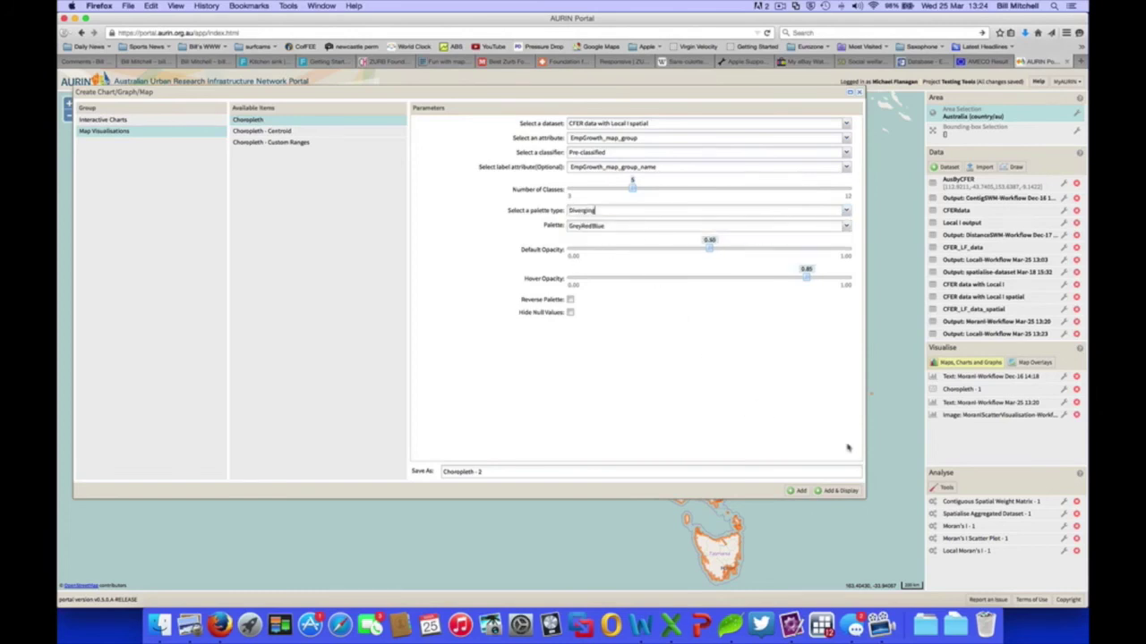
left_click(837, 491)
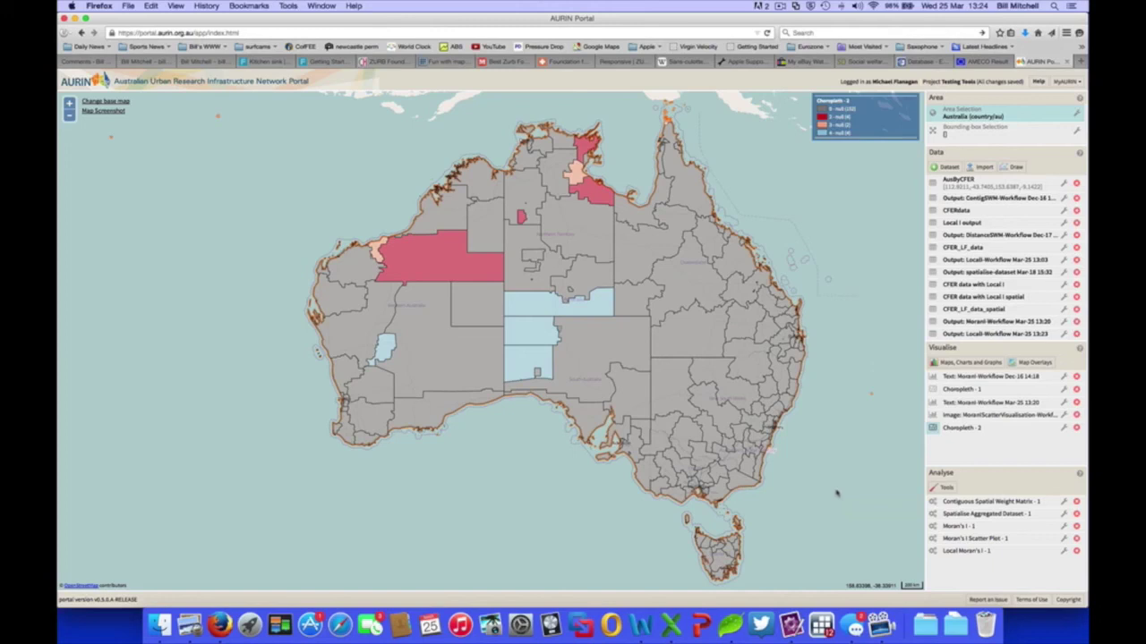
Inspect cluster values on Choropleth - 2: East Pilbara in group 1, Port Hedland in group 3
mouse_move(534, 368)
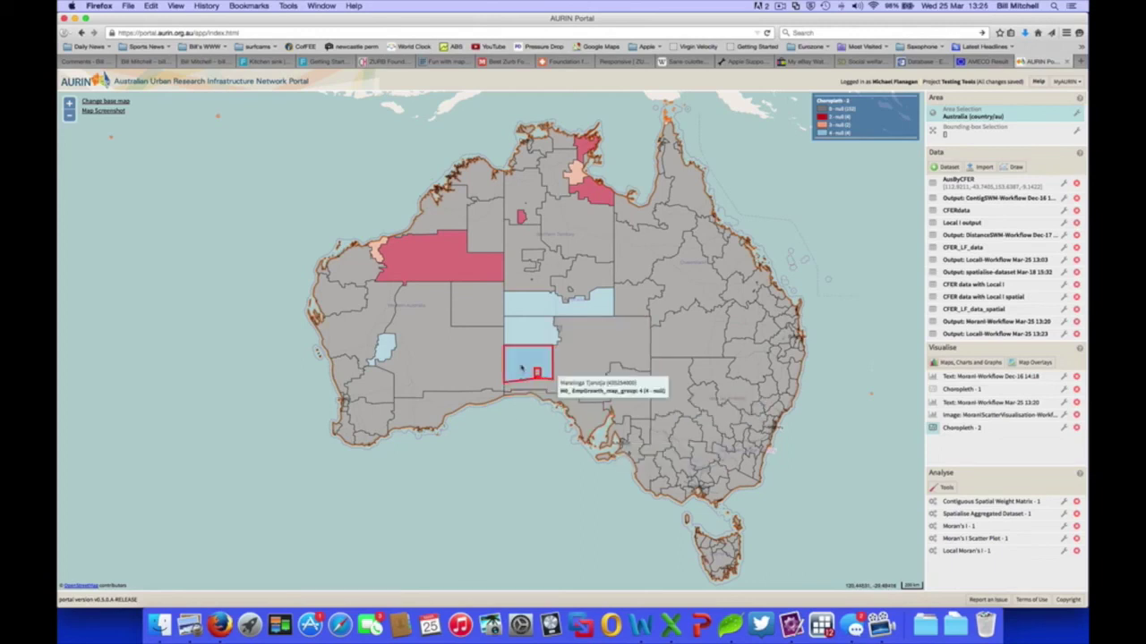
mouse_move(436, 266)
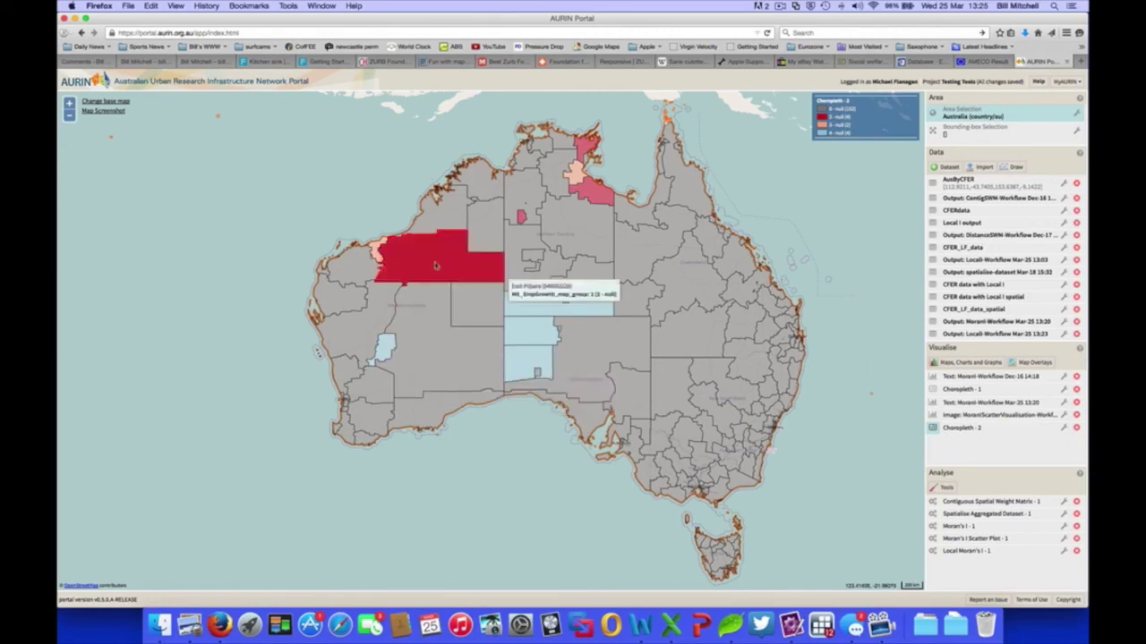
mouse_move(432, 309)
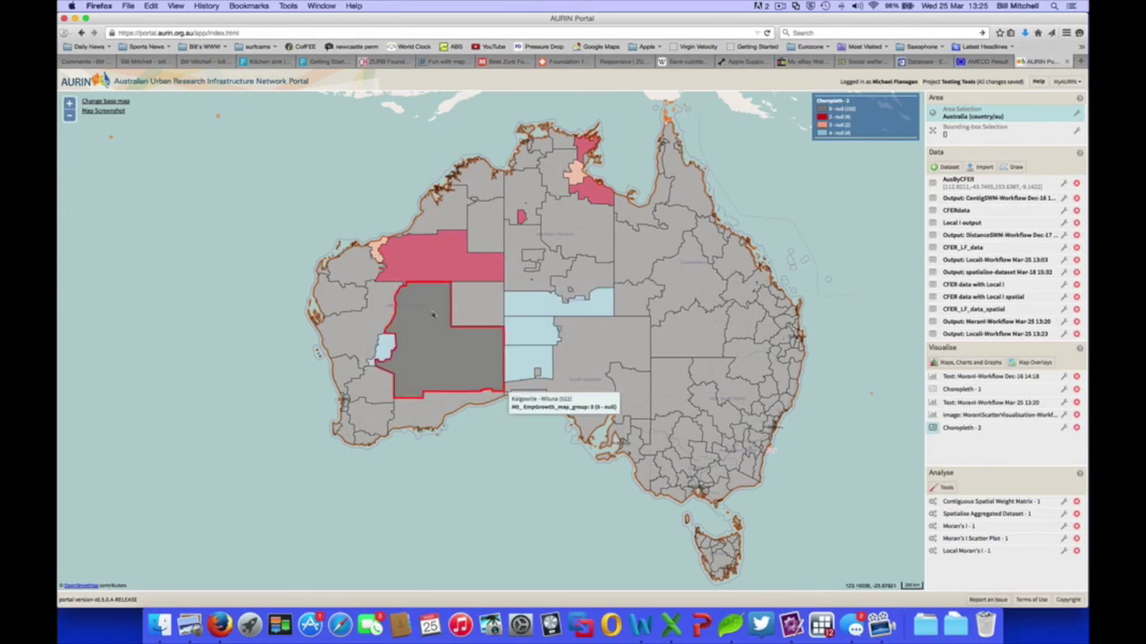
mouse_move(530, 309)
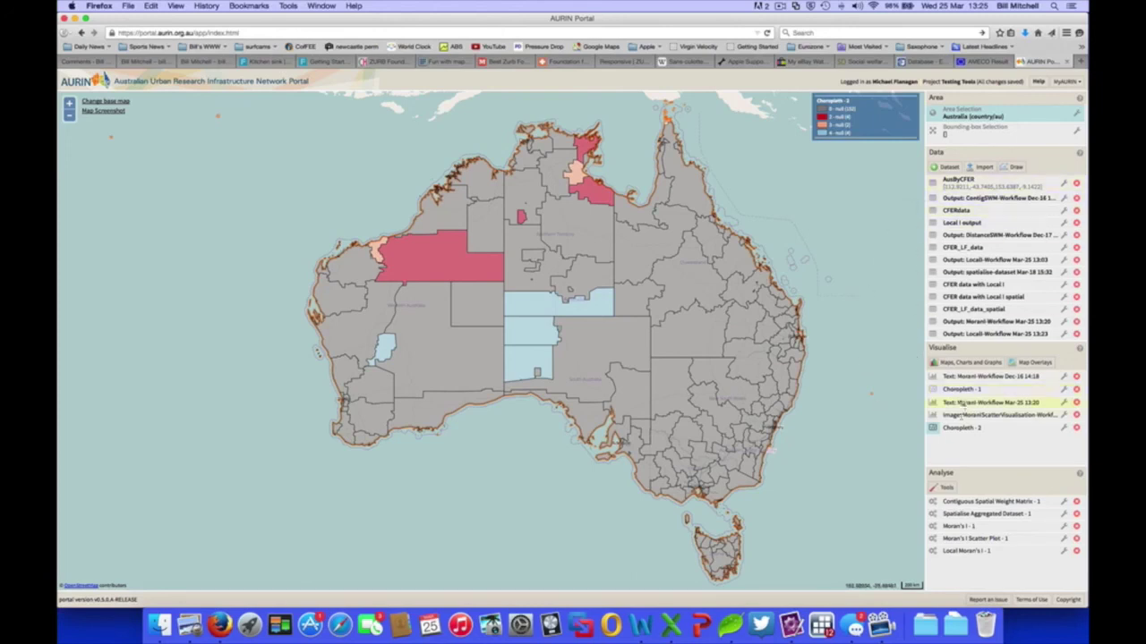
Open the Lagrange Multipliers tool from the Spatial Statistics group of the analysis toolbox
left_click(947, 487)
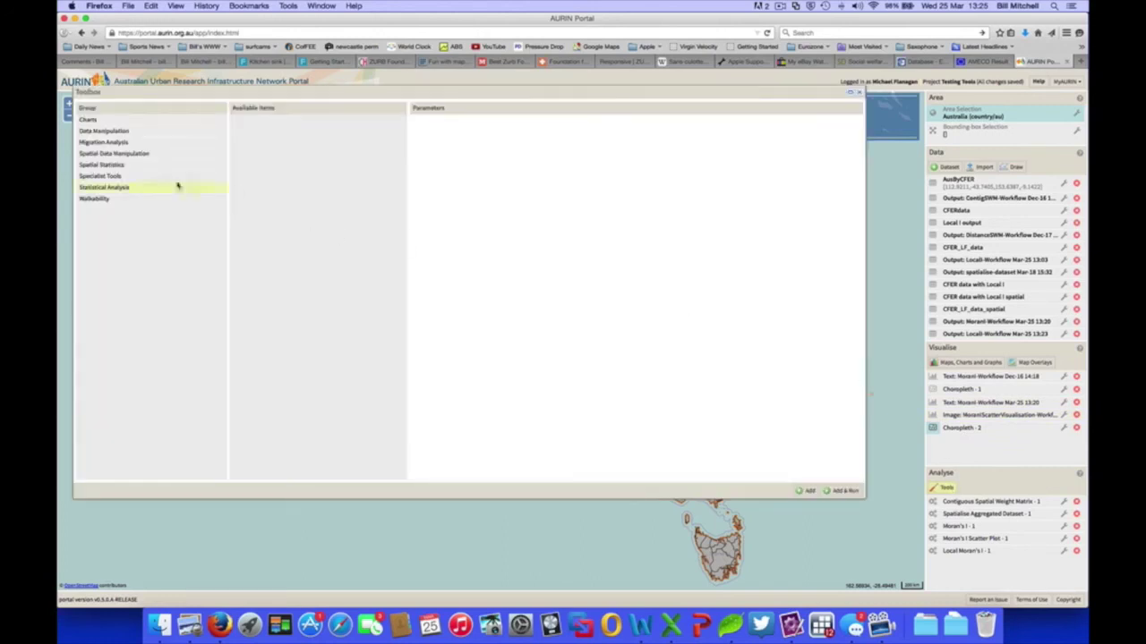
left_click(105, 168)
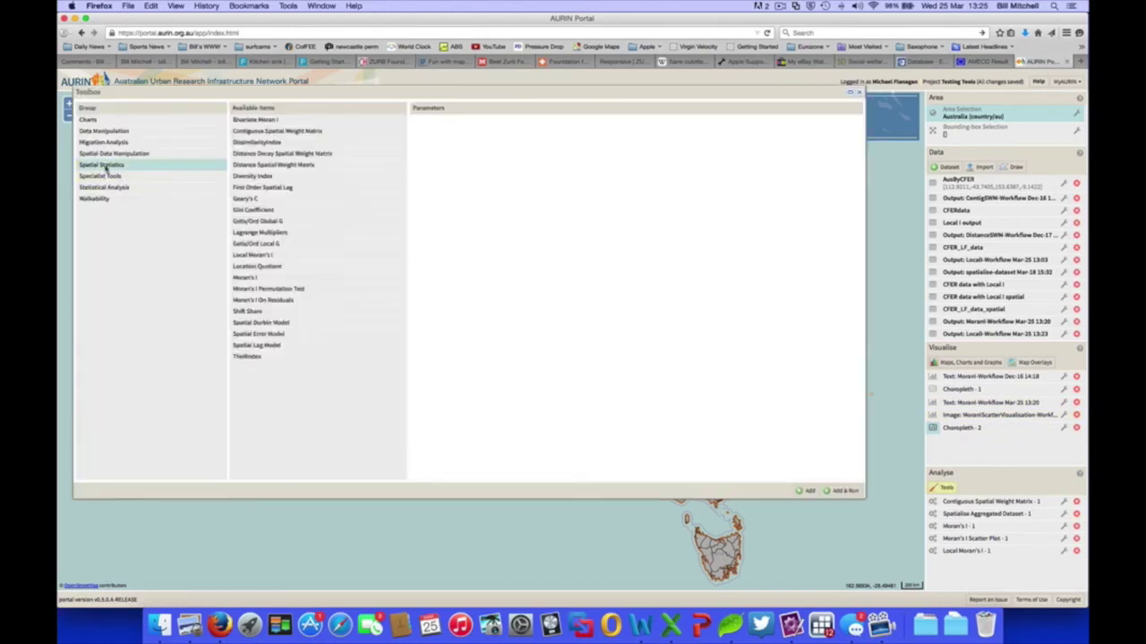
left_click(257, 234)
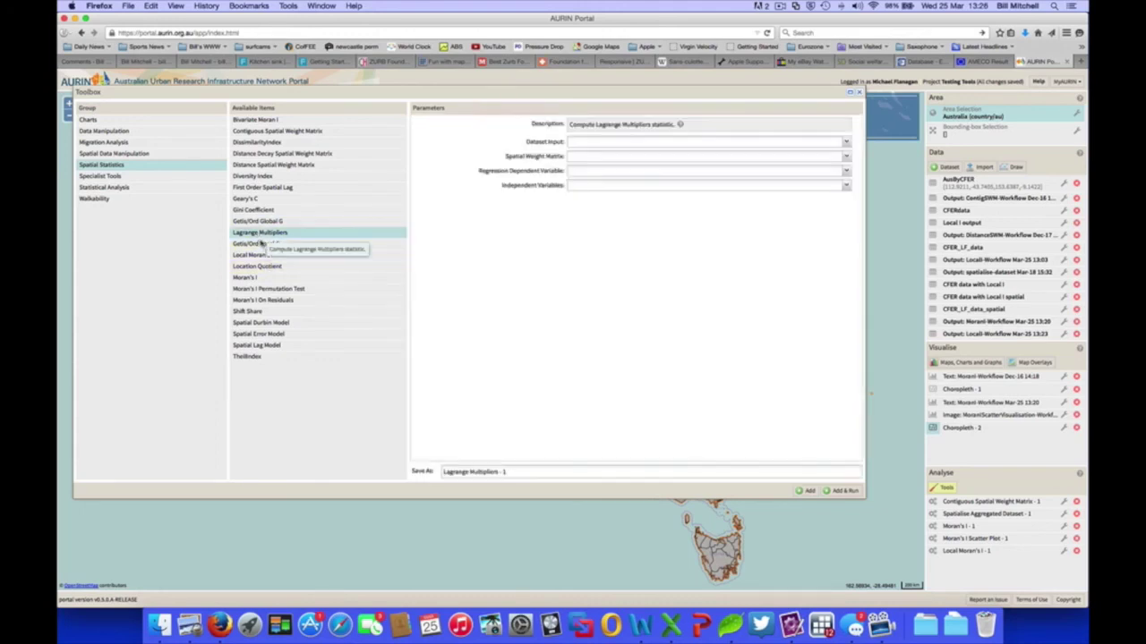